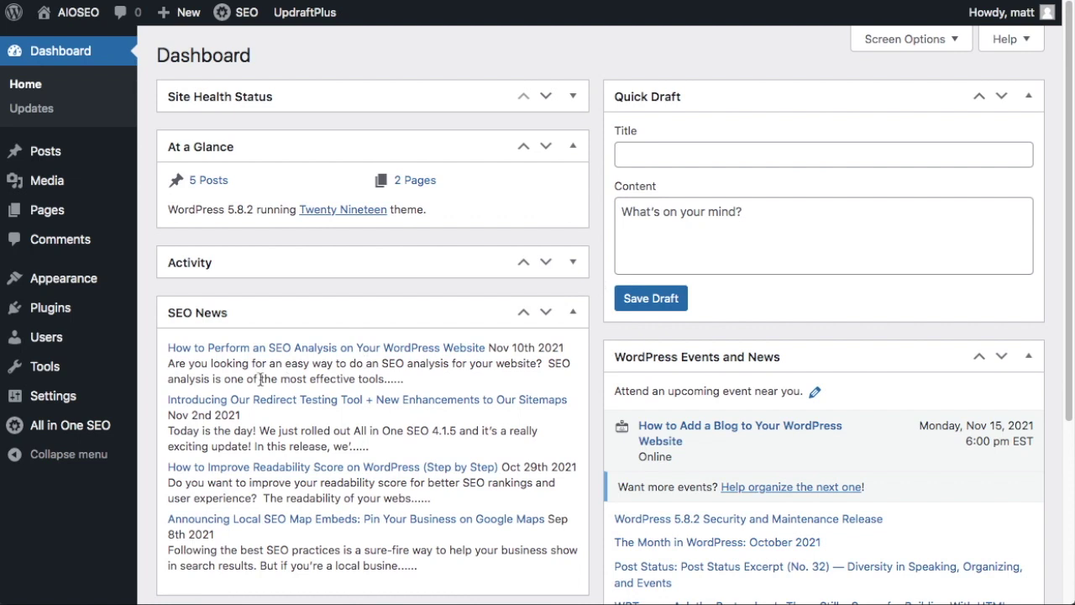
# In Reading settings, toggle 'Discourage search engines from indexing' on, then off again so the site stays indexable
pyautogui.moveTo(48, 395)
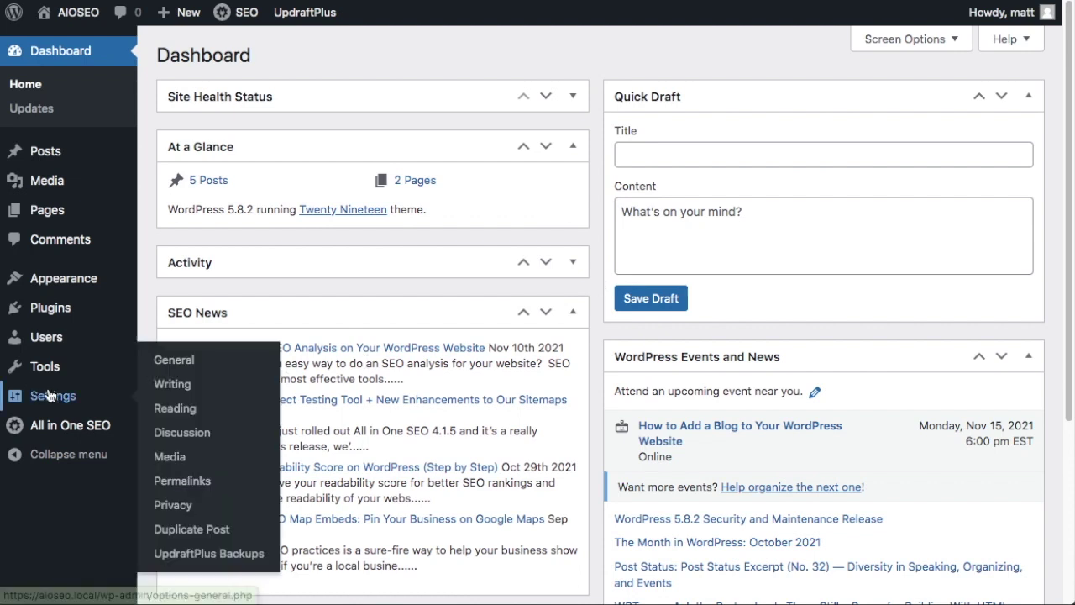
pyautogui.click(174, 409)
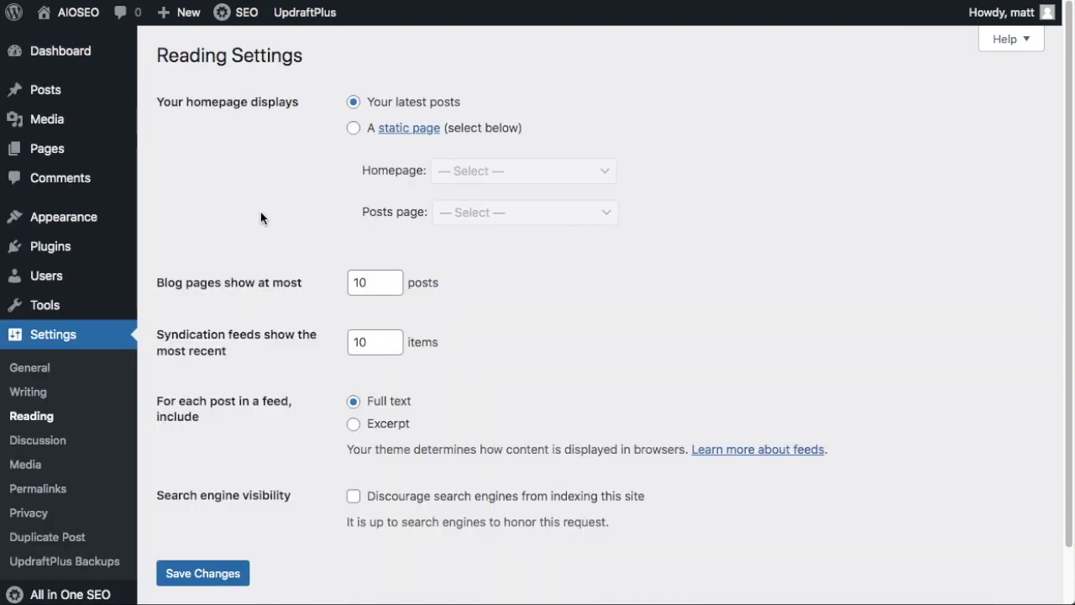
pyautogui.scroll(-2, 260, 217)
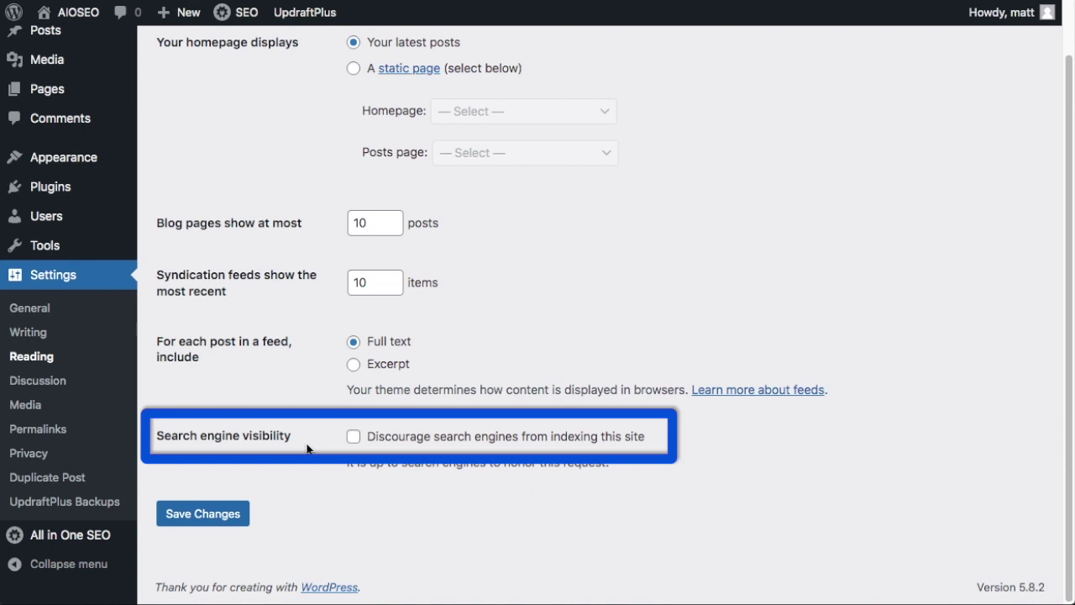
pyautogui.click(354, 438)
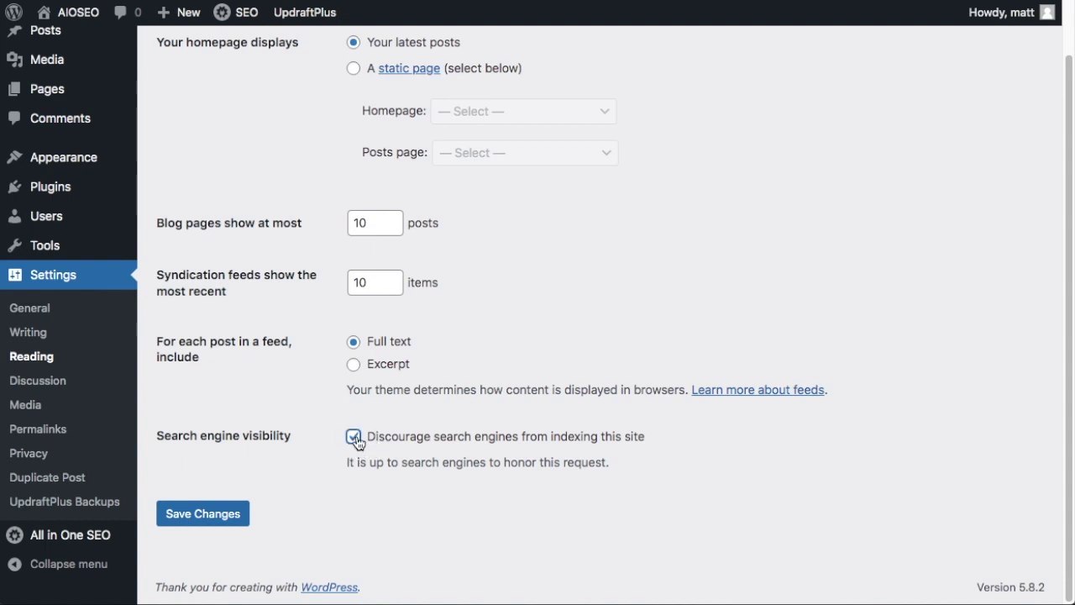
pyautogui.click(354, 438)
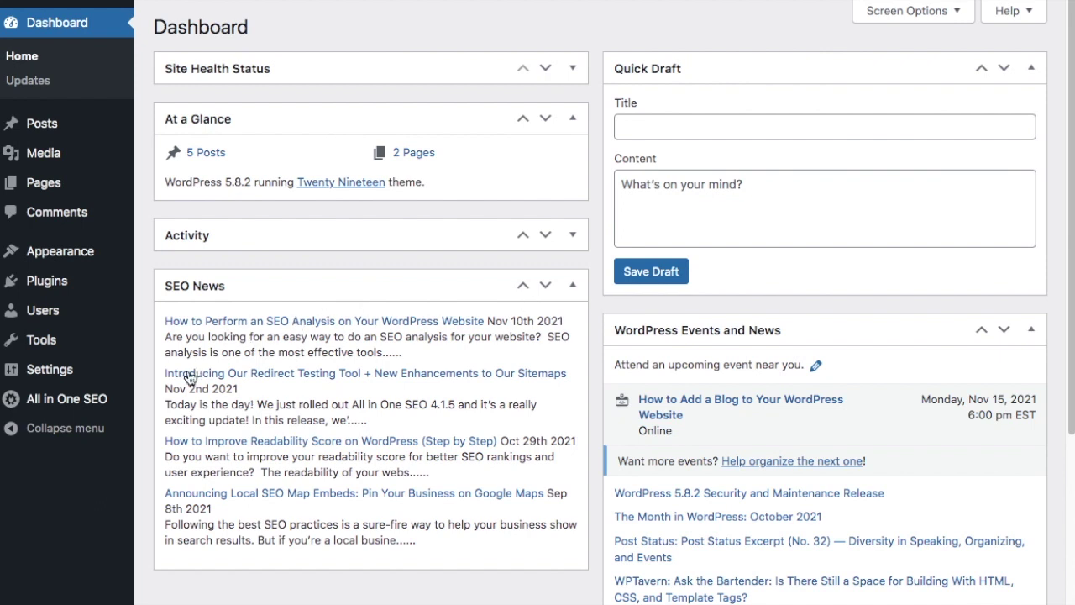
# Bring up the Google Search Console verification field in AIOSEO's Webmaster Tools settings
pyautogui.moveTo(71, 406)
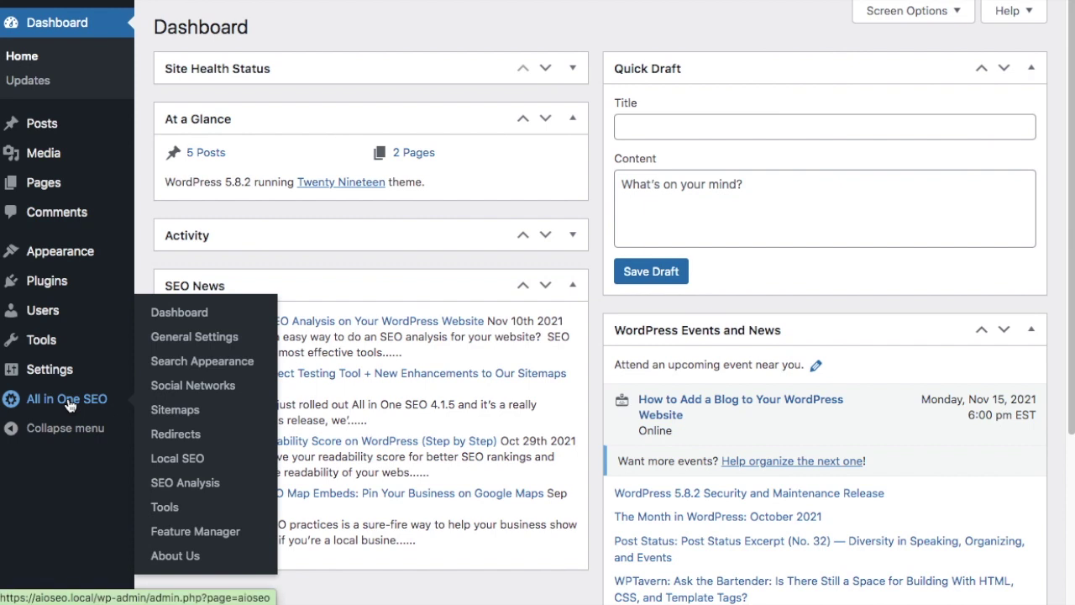
pyautogui.click(193, 339)
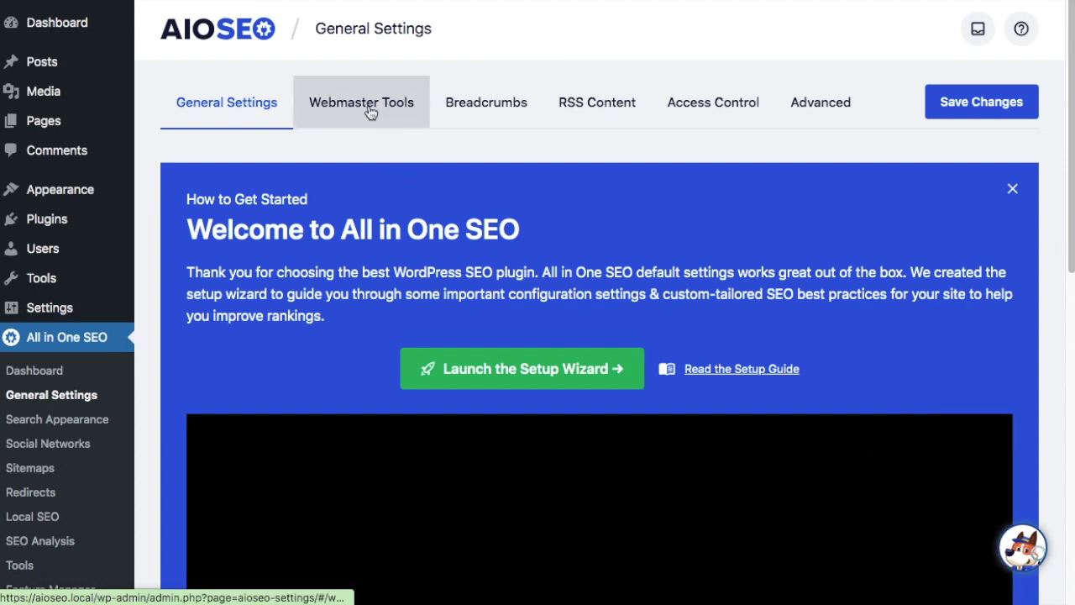
pyautogui.click(370, 111)
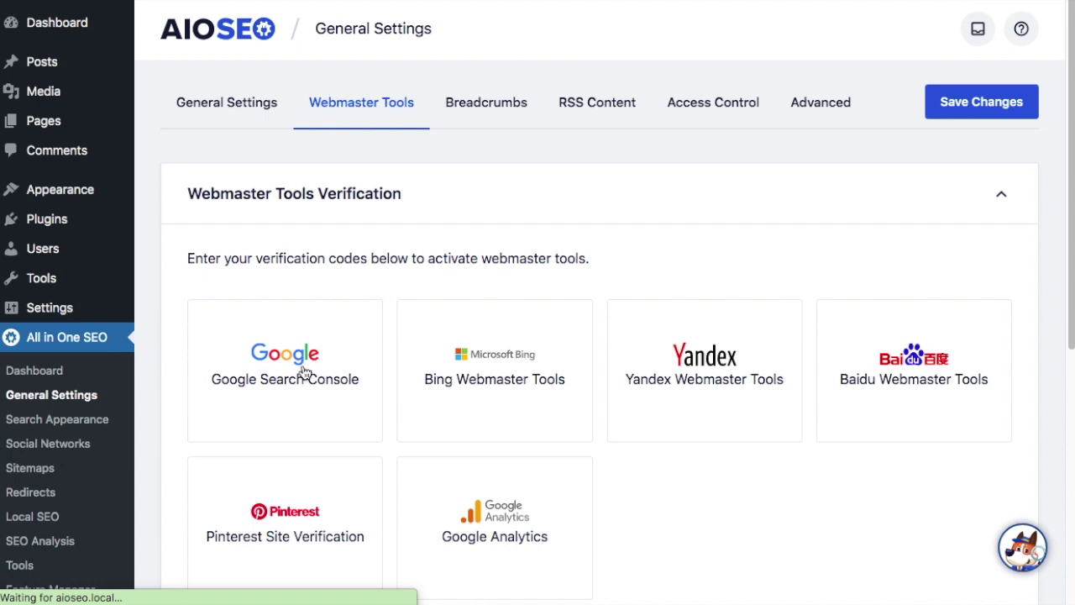
pyautogui.click(305, 372)
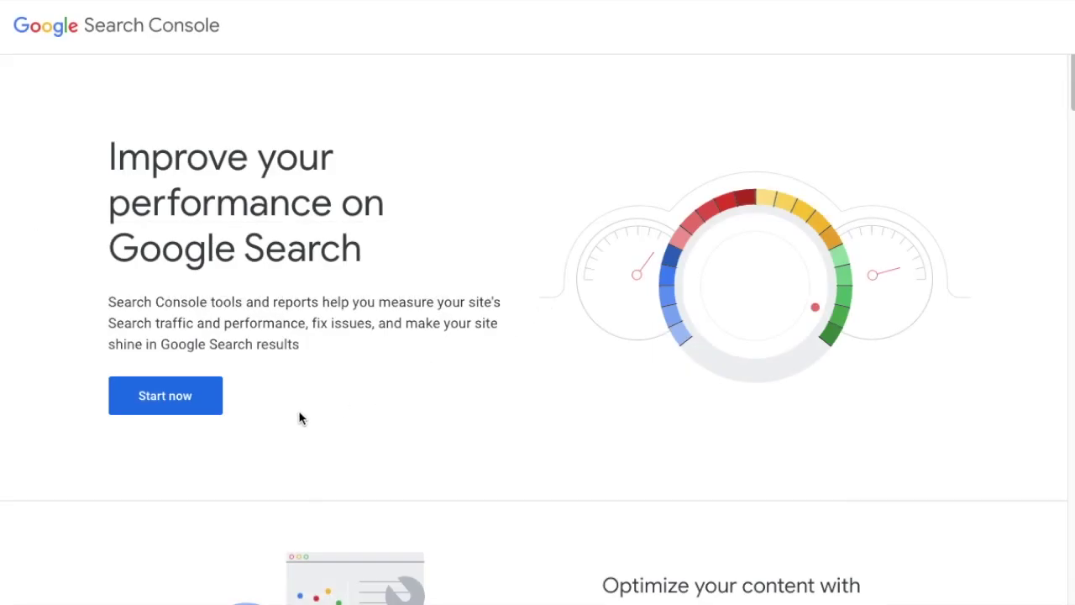
pyautogui.click(175, 402)
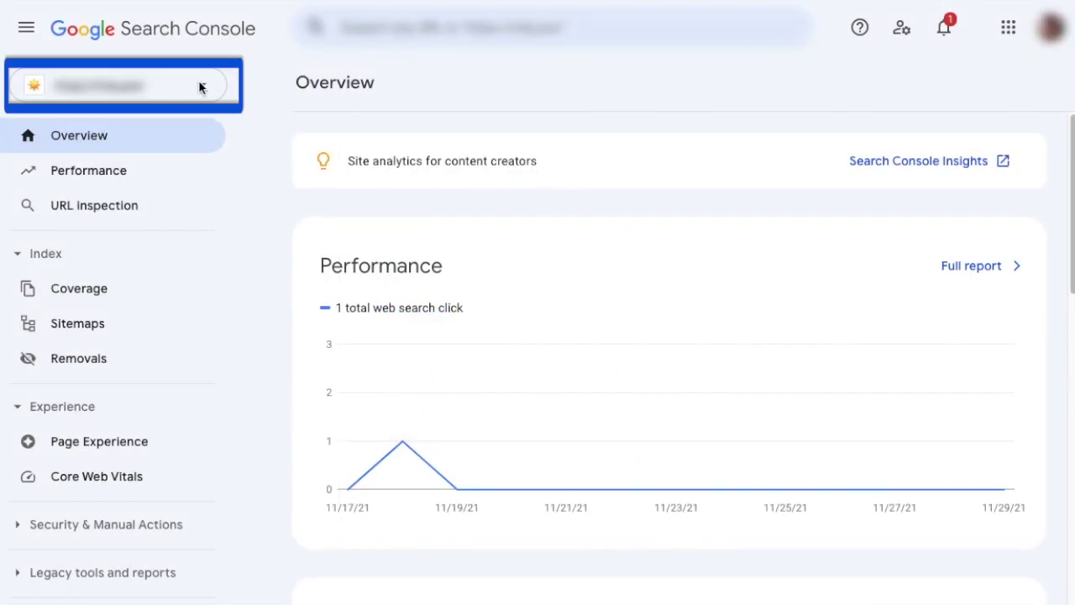
pyautogui.click(204, 89)
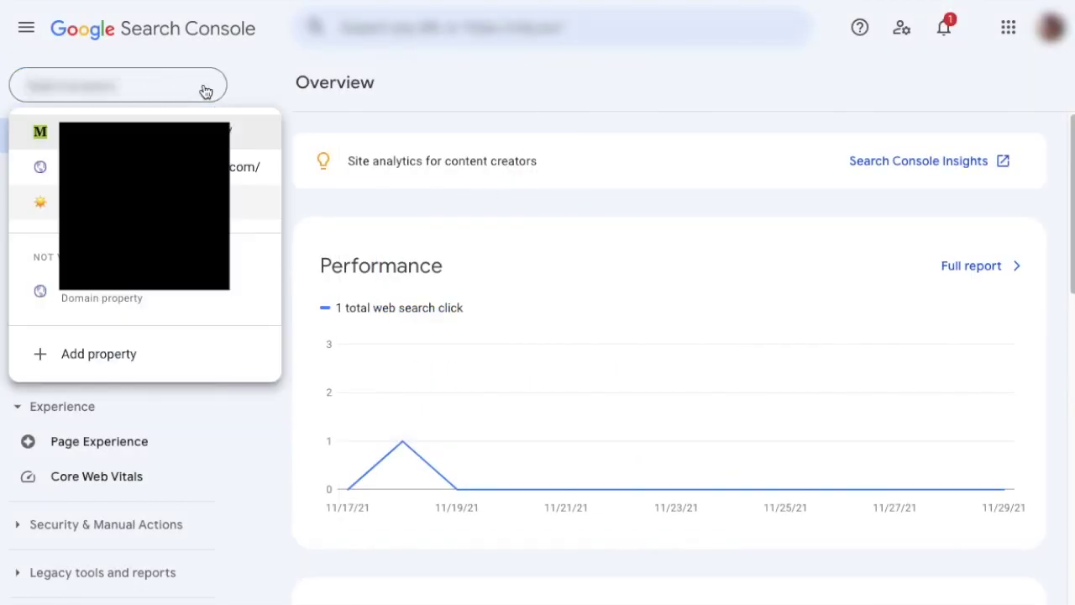
pyautogui.click(89, 355)
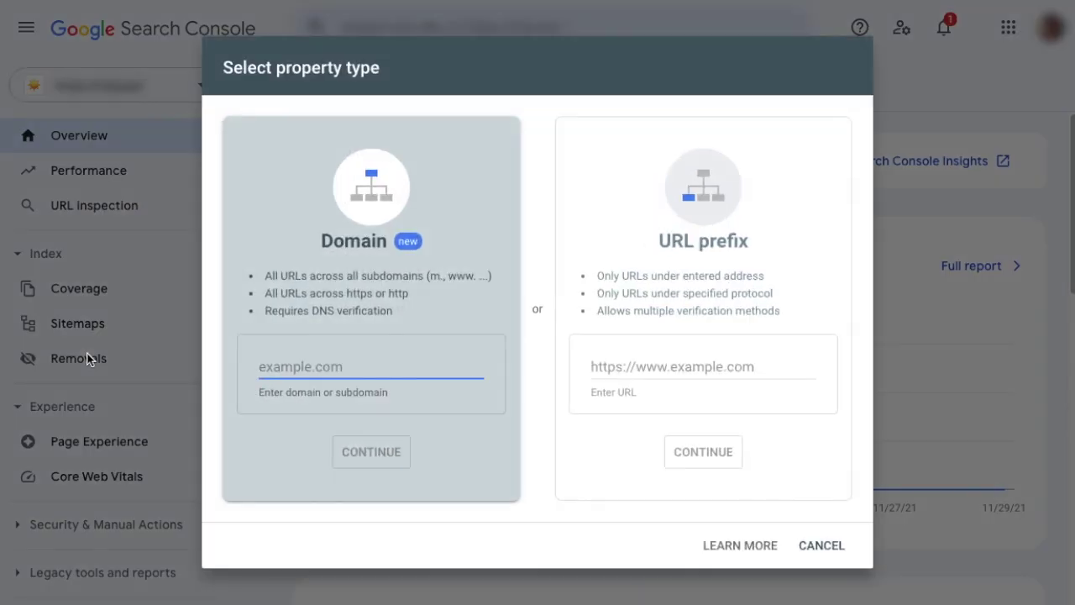
pyautogui.click(655, 366)
pyautogui.write('https')
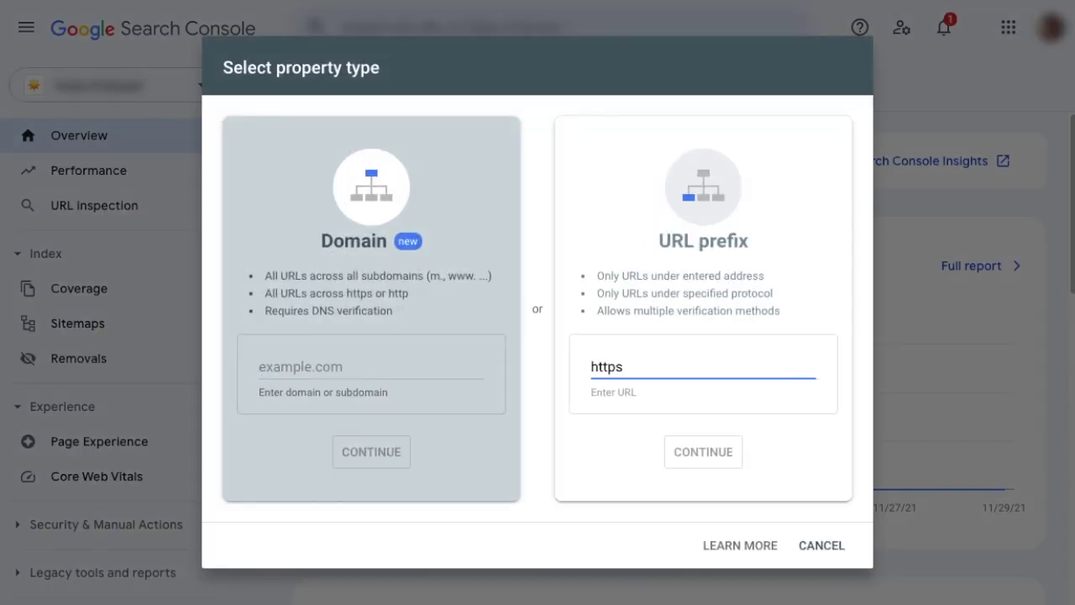
pyautogui.write('://www.example-mine.com')
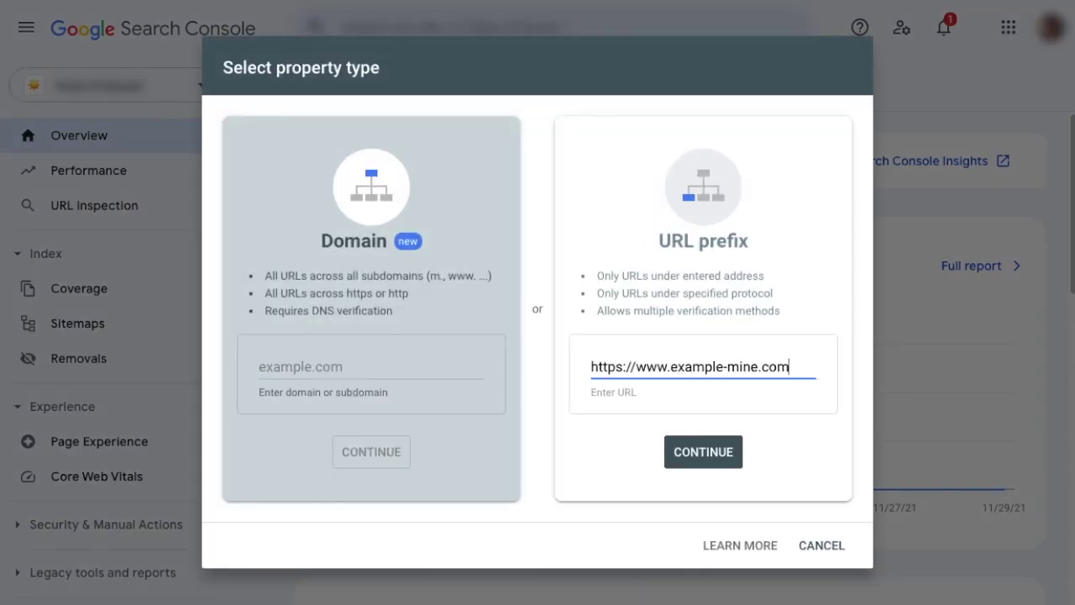
pyautogui.click(728, 450)
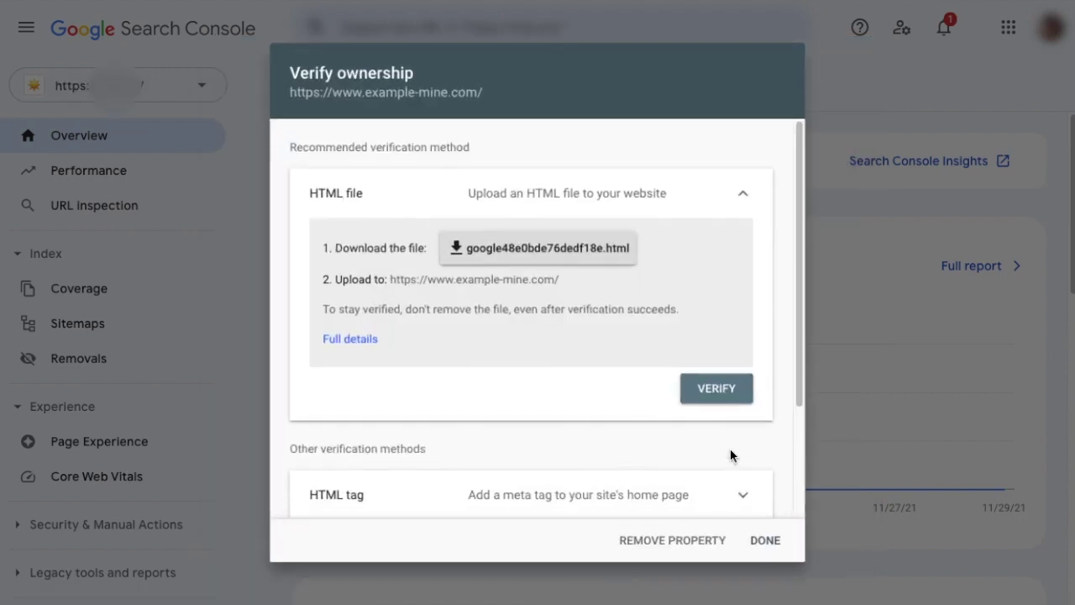
# Copy the HTML tag verification meta tag and close the ownership verification window
pyautogui.scroll(-2, 617, 415)
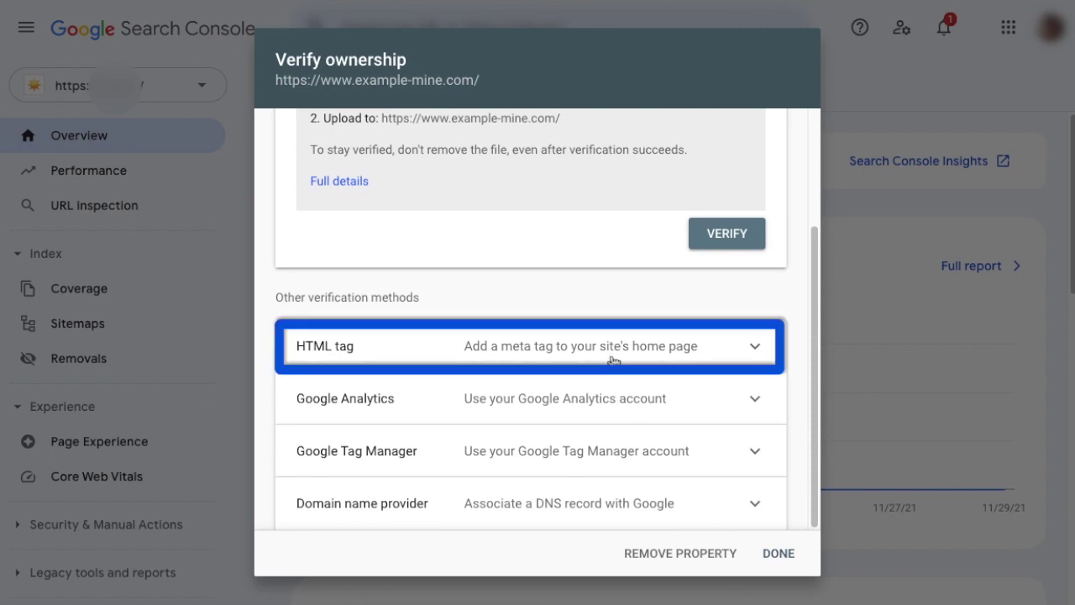
pyautogui.click(723, 350)
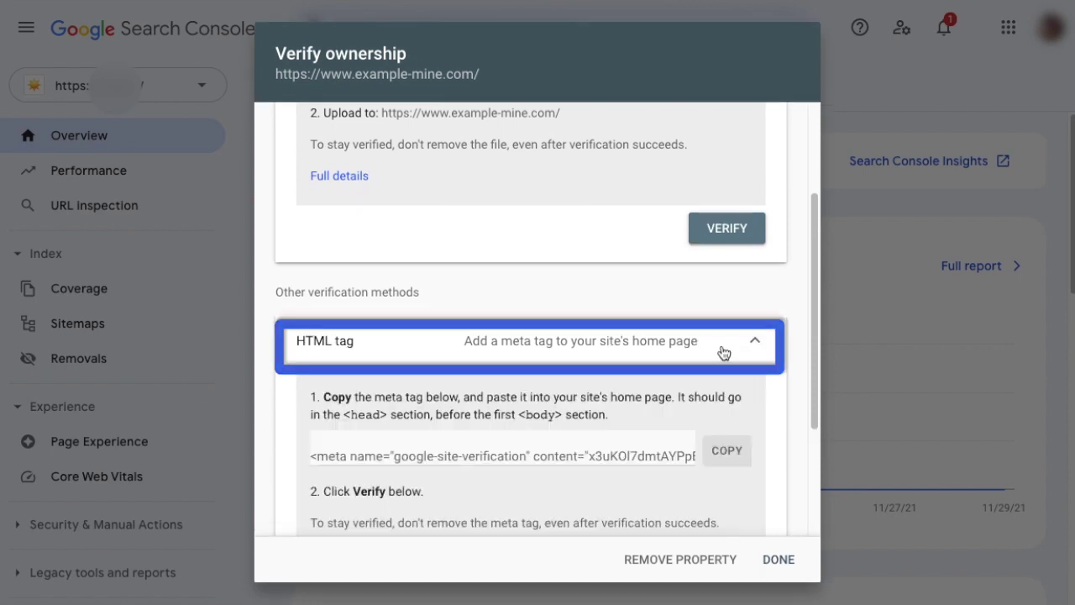
pyautogui.click(727, 454)
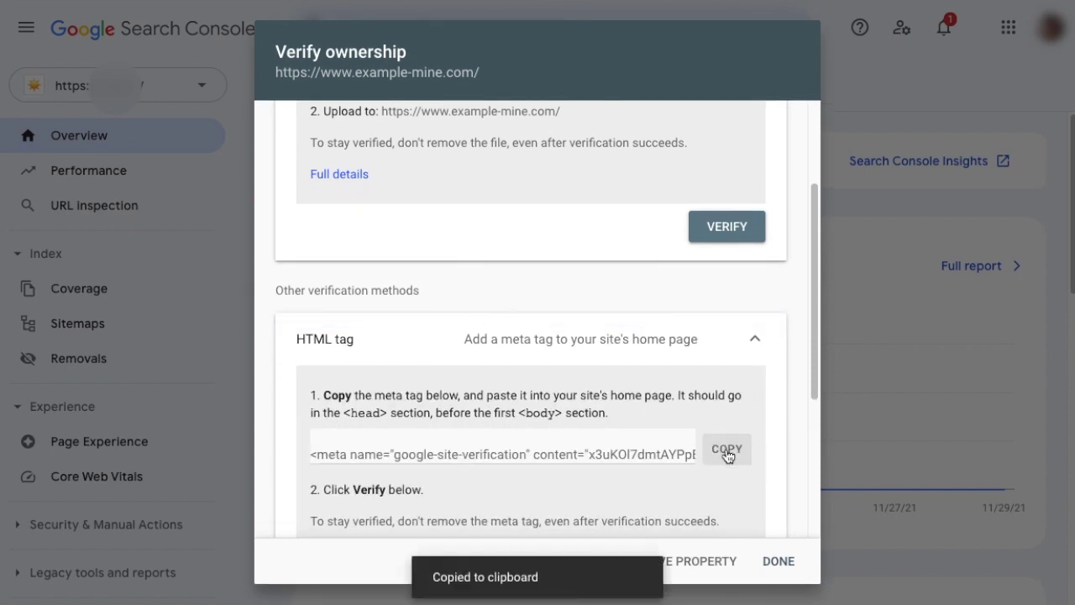
pyautogui.click(774, 562)
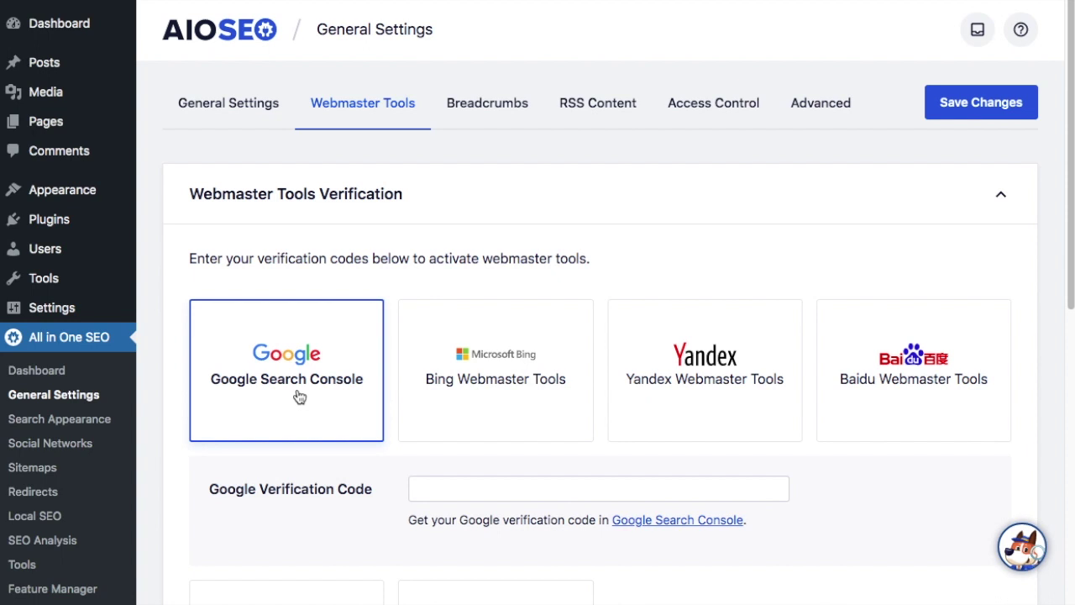
# Paste the copied meta tag into the Google Verification Code field and save the settings
pyautogui.click(446, 496)
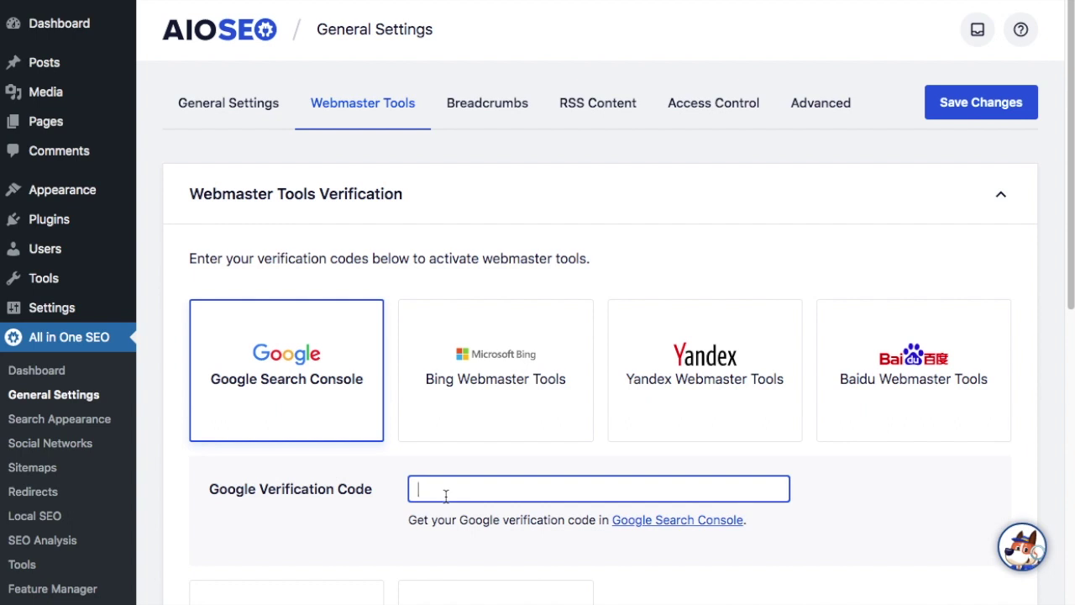
pyautogui.hotkey('ctrl', 'v')
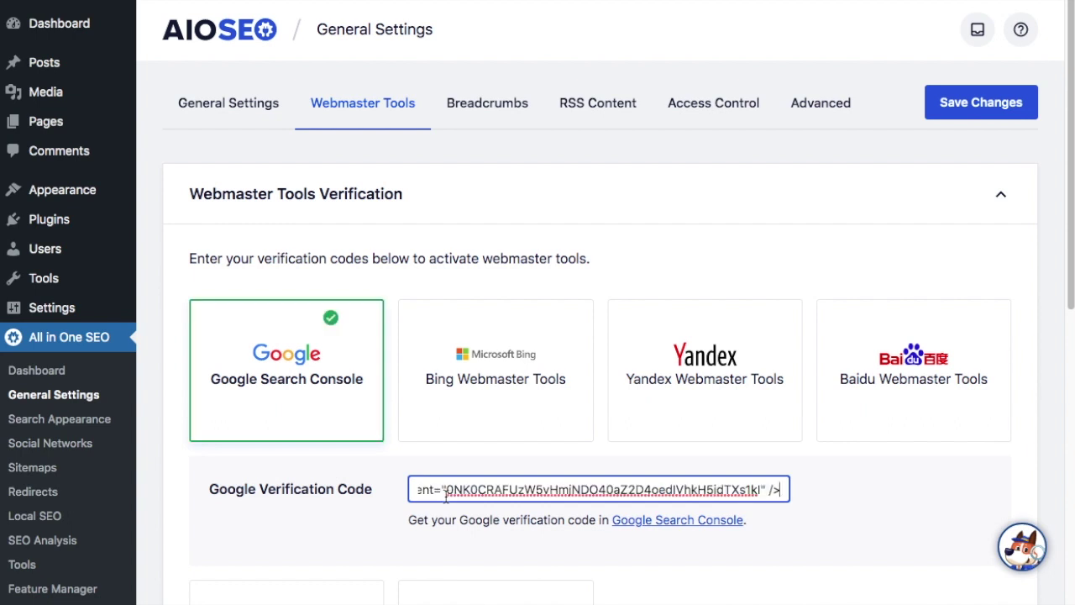
pyautogui.click(960, 102)
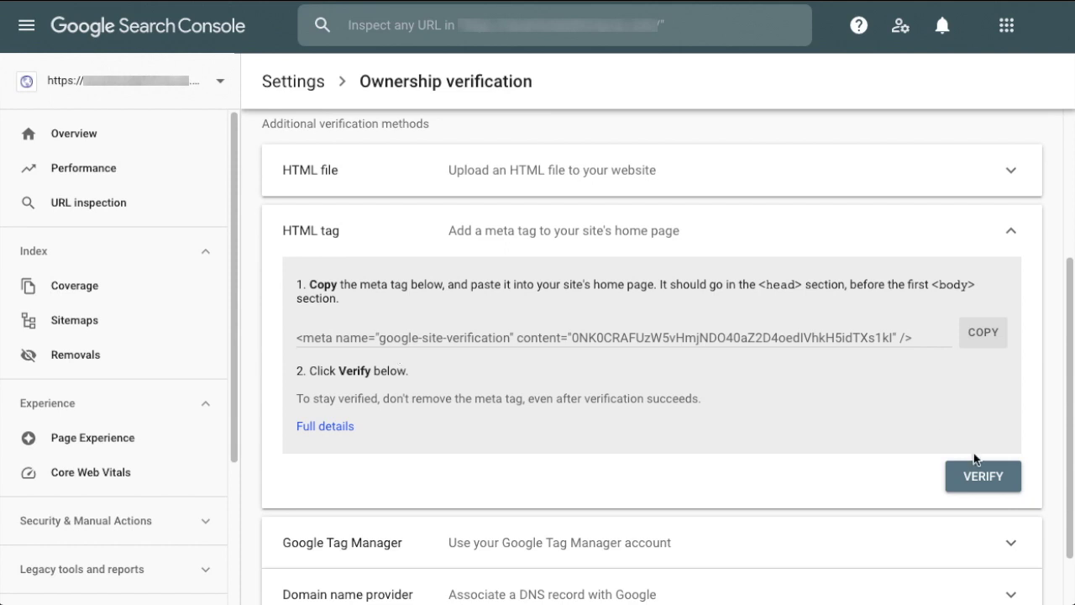
# Verify site ownership in Search Console using the HTML tag method
pyautogui.click(979, 477)
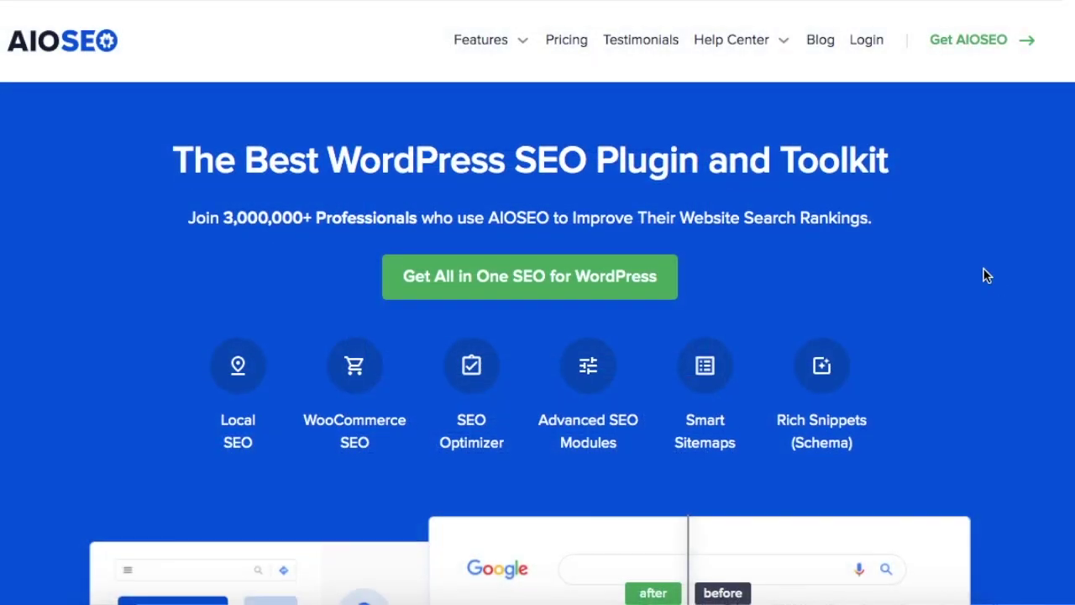
# Scroll the AIOSEO homepage to the features list with Smart XML Sitemaps and Robots.txt Editor
pyautogui.scroll(-8, 986, 275)
pyautogui.scroll(-6, 986, 275)
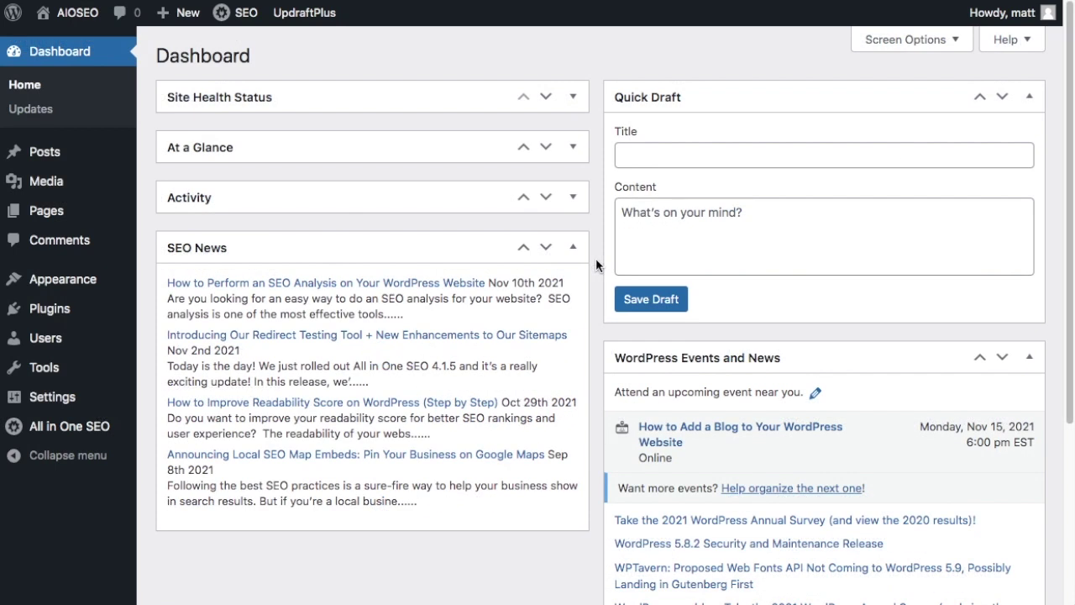
# Toggle Enable Sitemap off and back on in AIOSEO Sitemaps and view the 4-sitemap XML index
pyautogui.moveTo(100, 427)
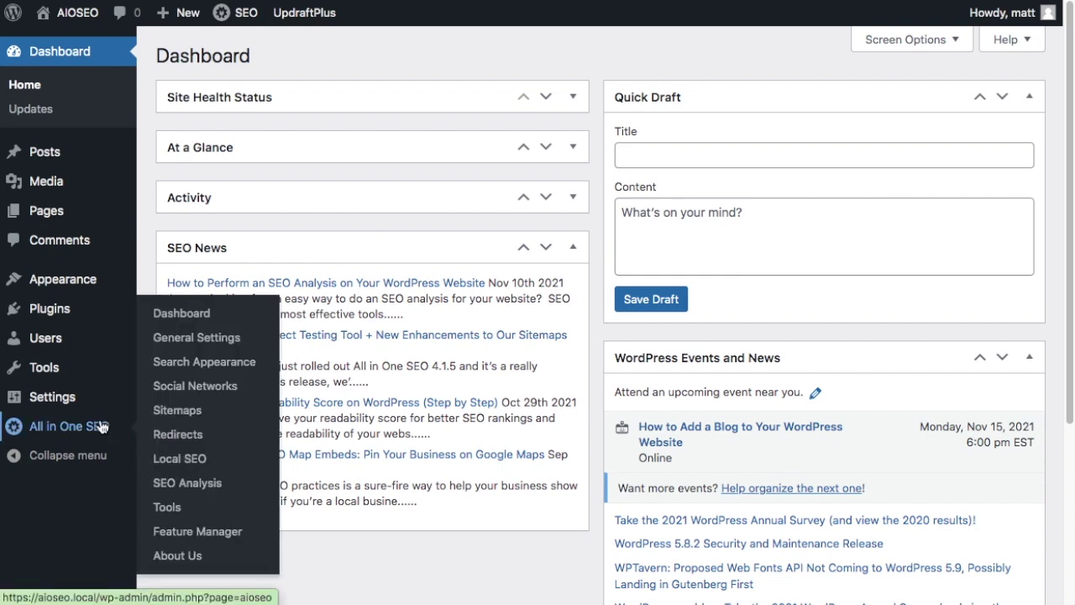
pyautogui.click(177, 412)
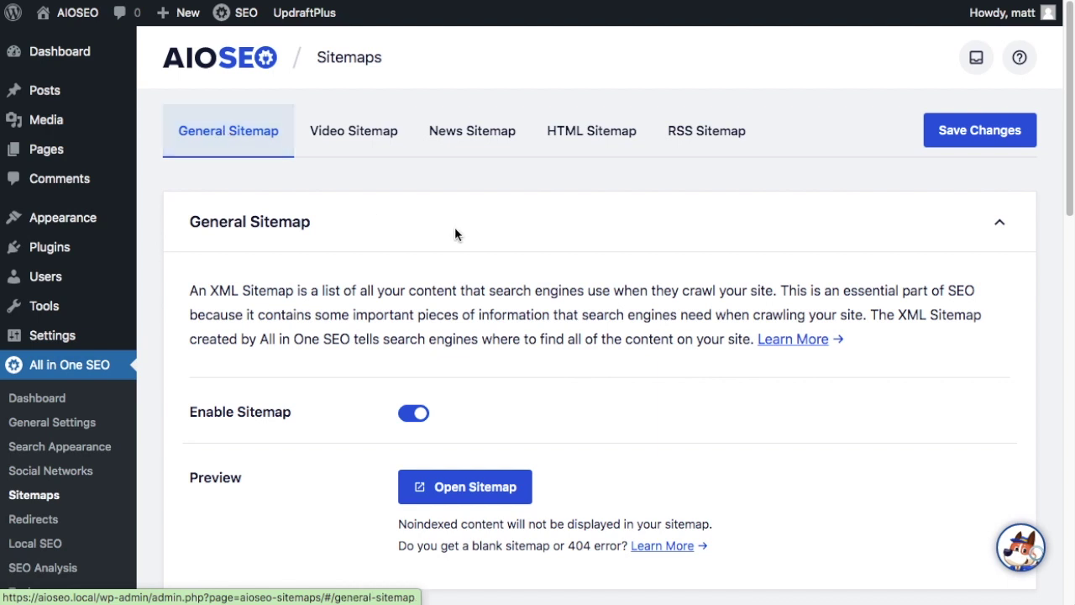
pyautogui.scroll(-2, 534, 249)
pyautogui.scroll(-2, 534, 244)
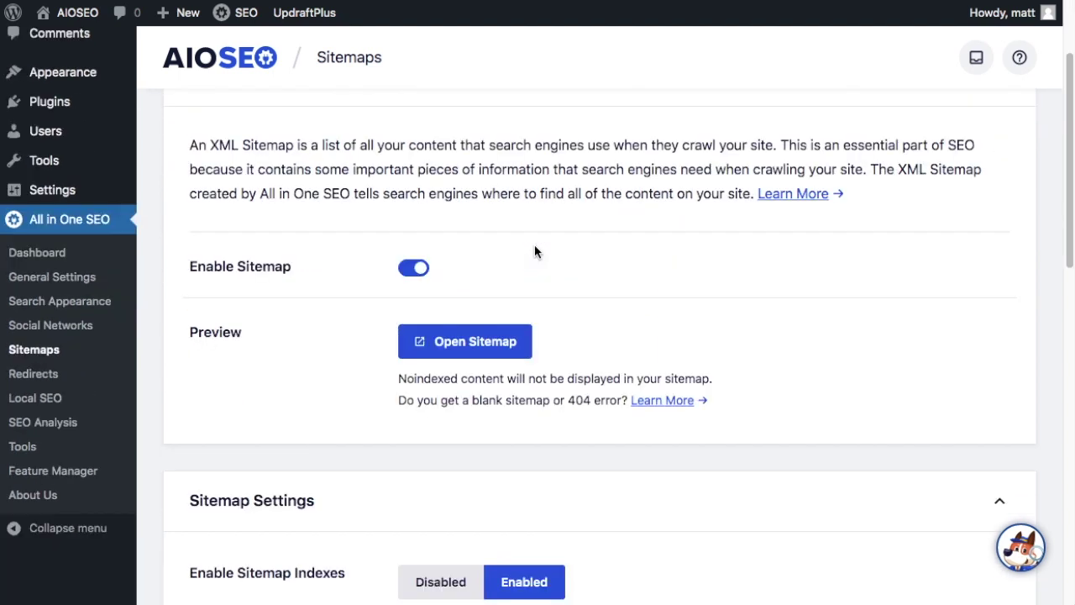
pyautogui.click(421, 268)
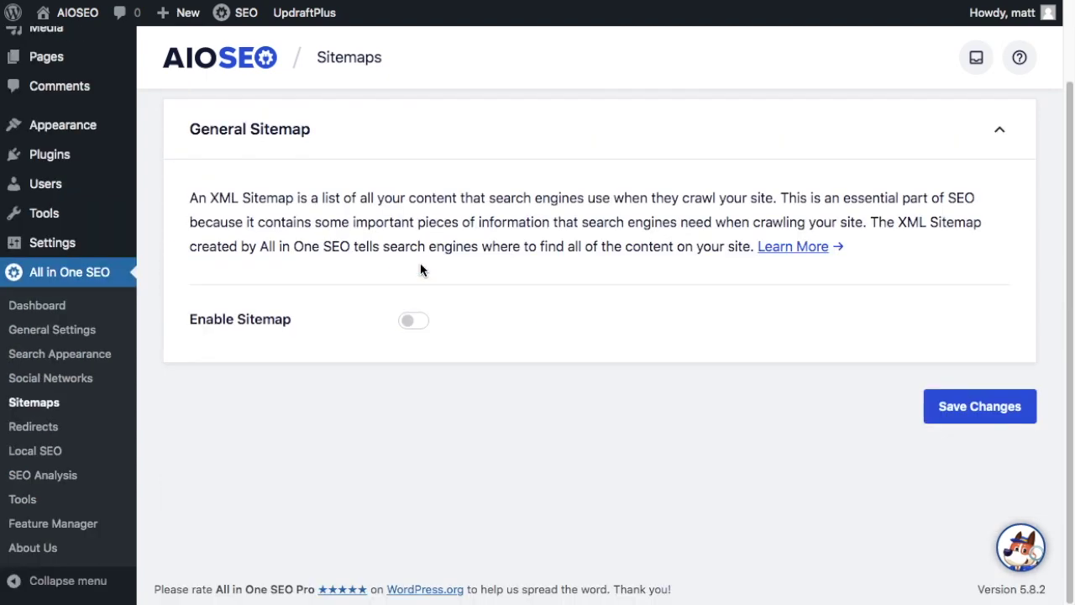
pyautogui.click(418, 322)
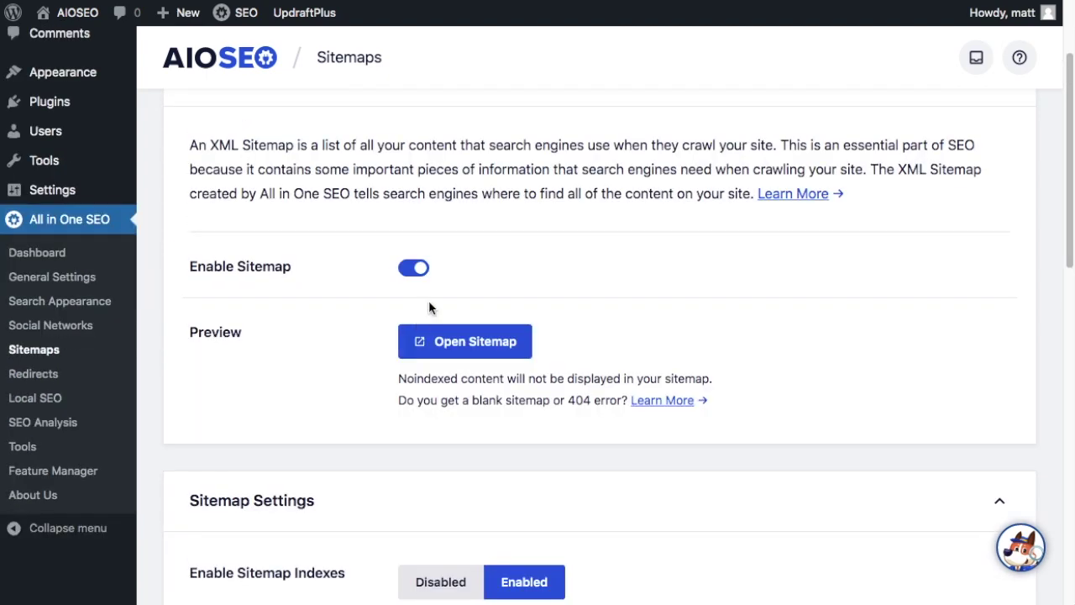
pyautogui.click(458, 346)
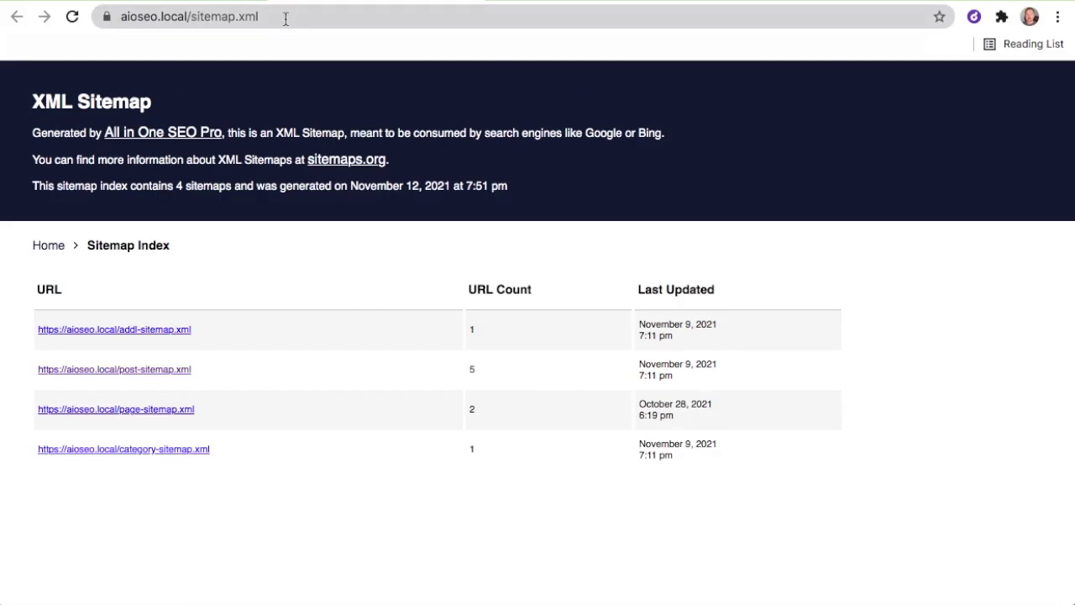
# Select 'sitemap.xml' at the end of the sitemap address in Chrome's address bar
pyautogui.click(285, 16)
pyautogui.click(286, 17)
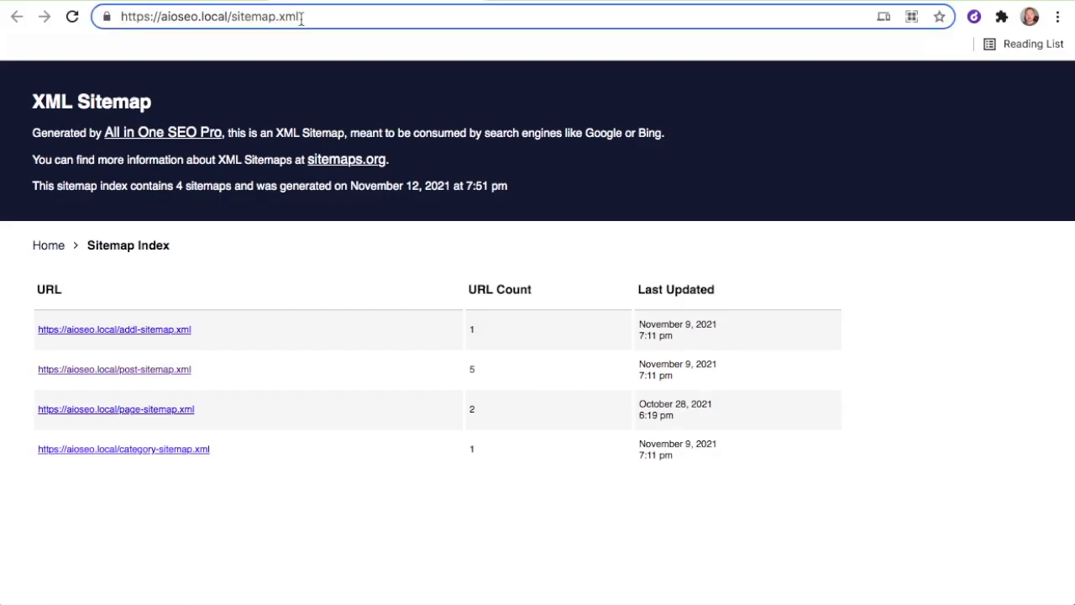
pyautogui.click(303, 17)
pyautogui.moveTo(303, 17); pyautogui.dragTo(234, 22)
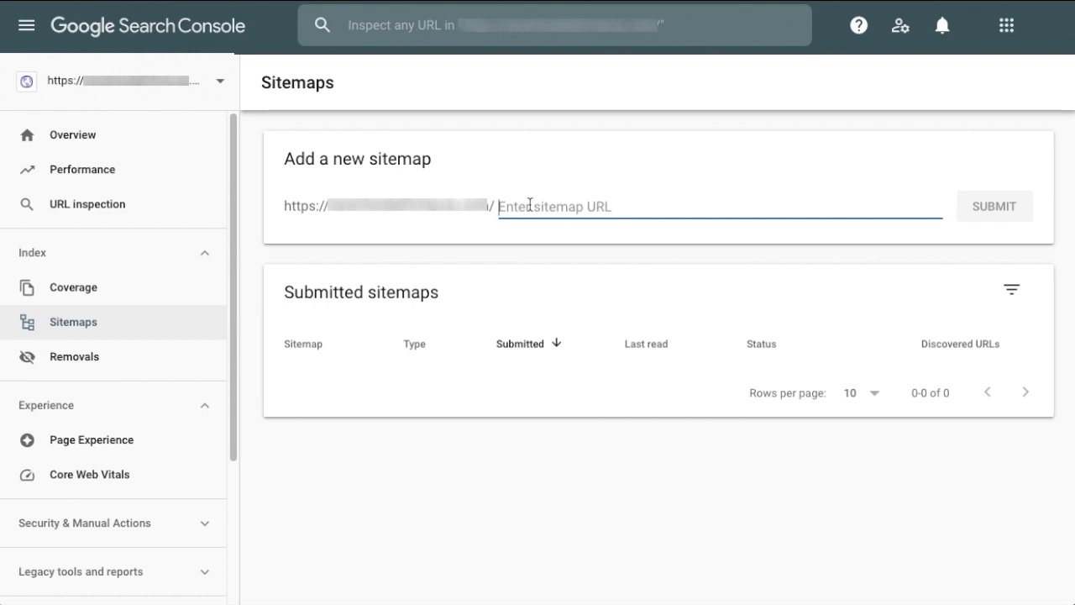
# Submit sitemap.xml in Search Console's Add a new sitemap field and dismiss the confirmation
pyautogui.hotkey('ctrl', 'v')
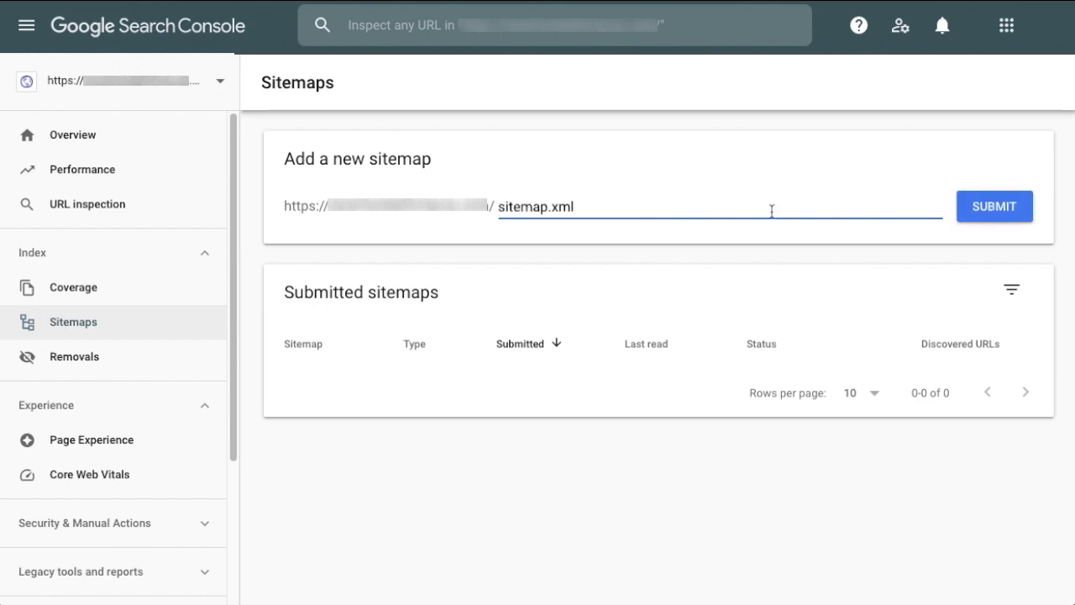
pyautogui.click(986, 215)
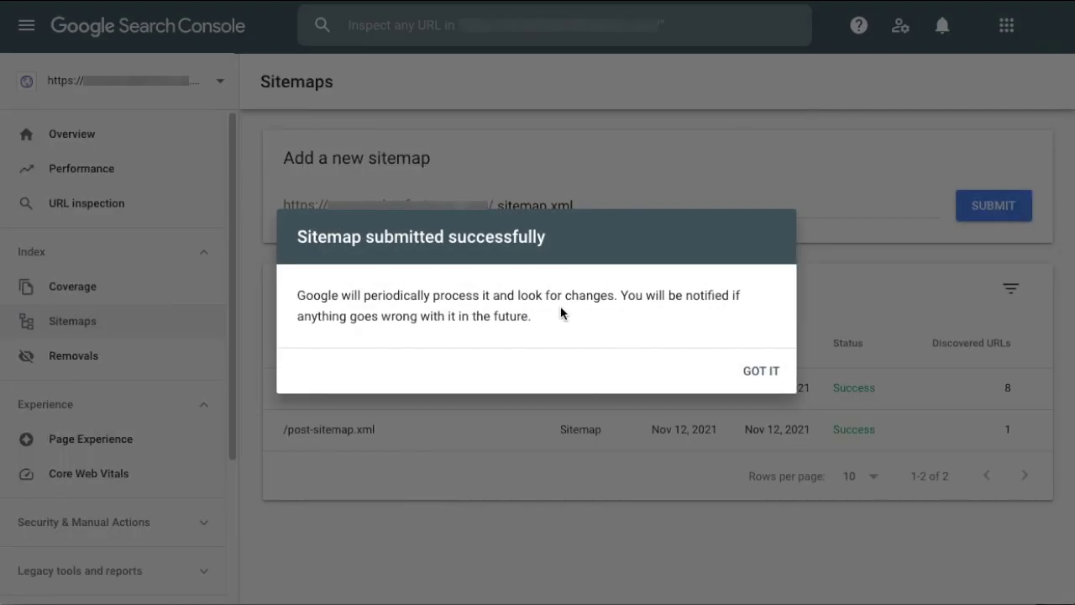
pyautogui.click(763, 374)
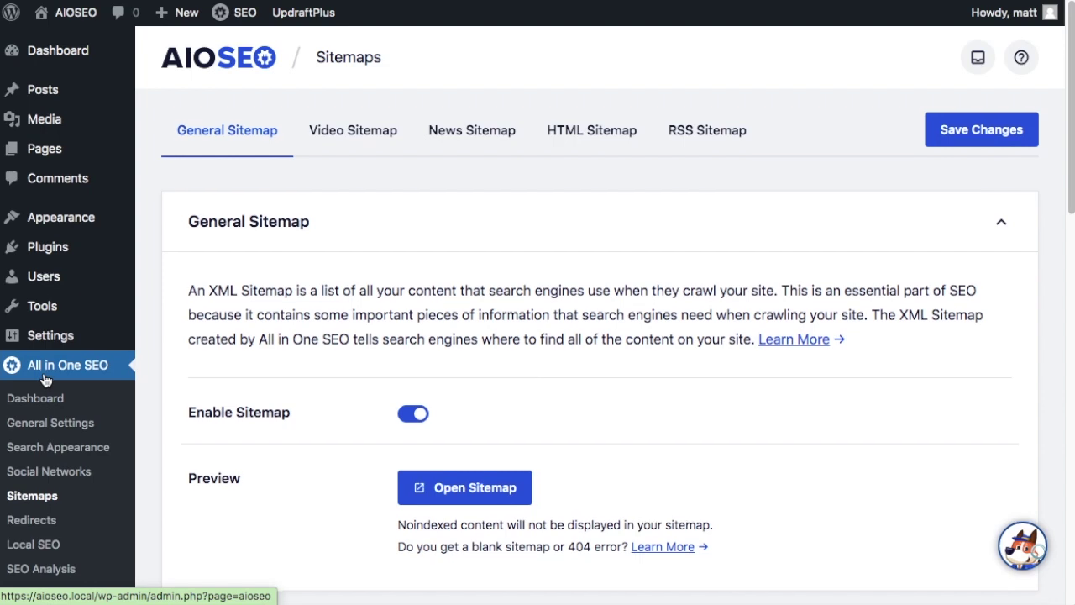
# Show AIOSEO's Robots.txt Editor preview with the Disallow /wp-admin/ rule and sitemap lines
pyautogui.scroll(-2, 44, 379)
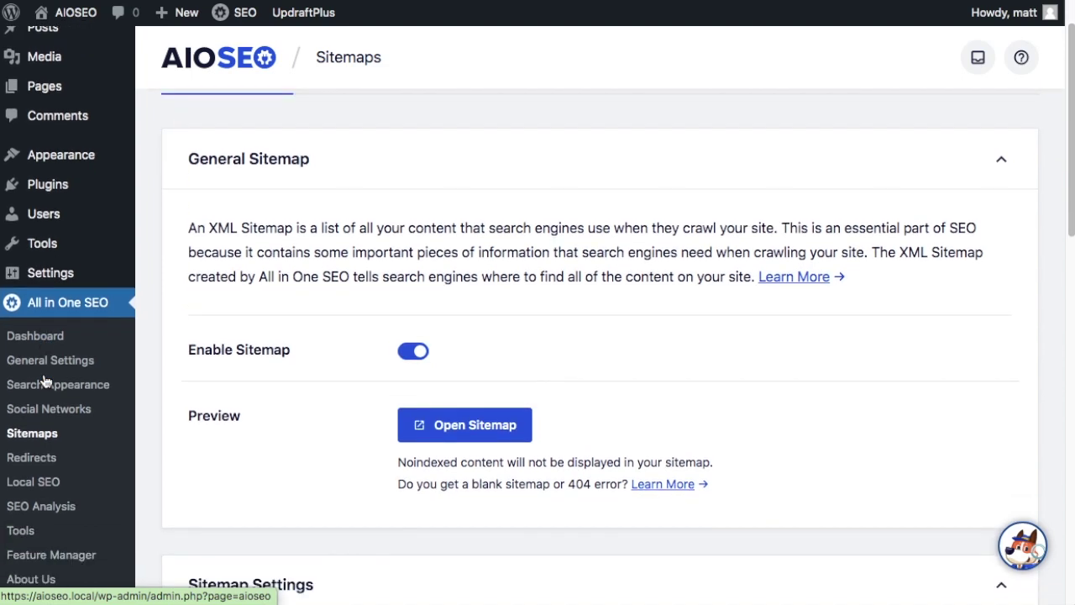
pyautogui.click(17, 534)
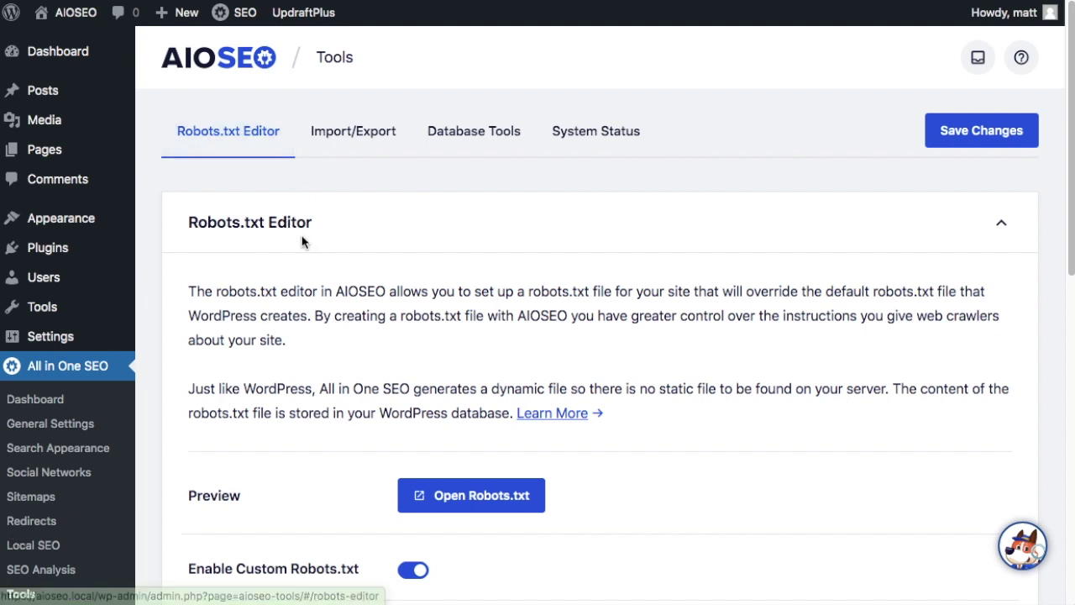
pyautogui.scroll(-3, 249, 182)
pyautogui.scroll(-5, 248, 181)
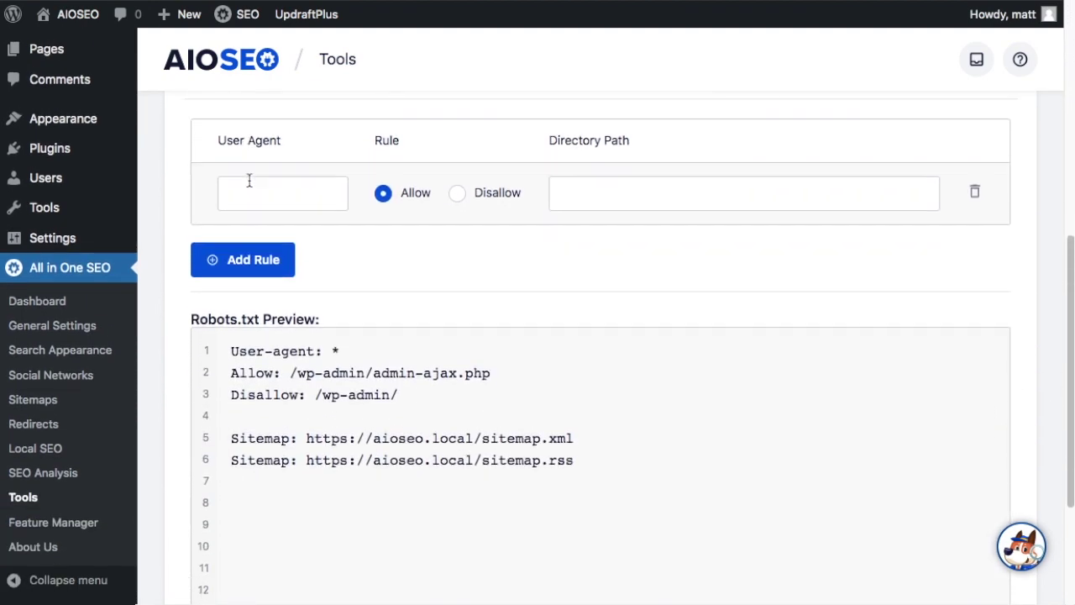
pyautogui.scroll(-1, 250, 184)
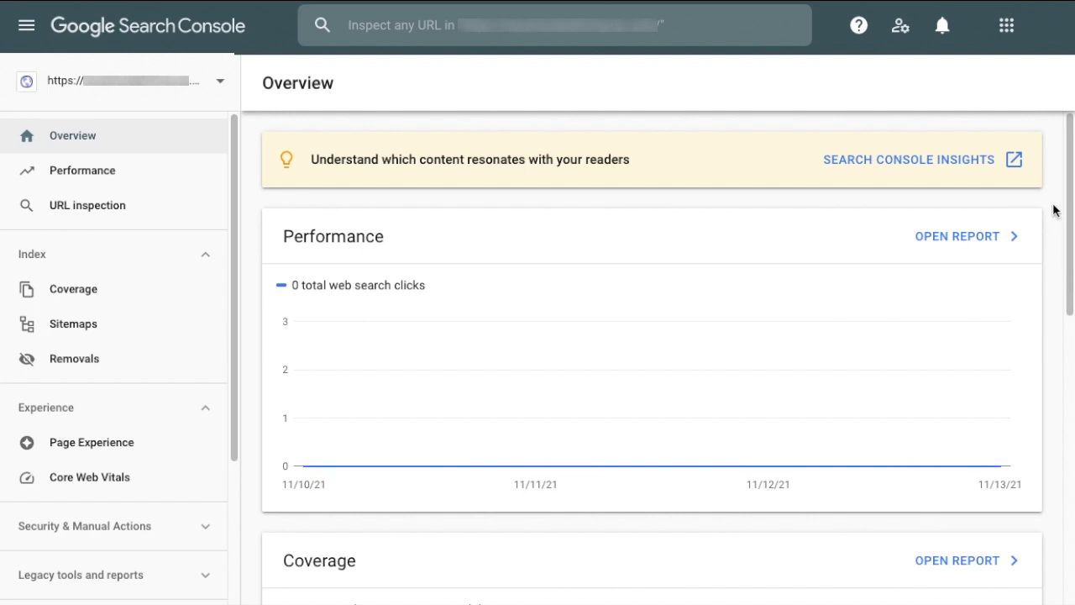
# Include Excluded pages in the Coverage report and view the 'Excluded by noindex tag' details
pyautogui.click(91, 294)
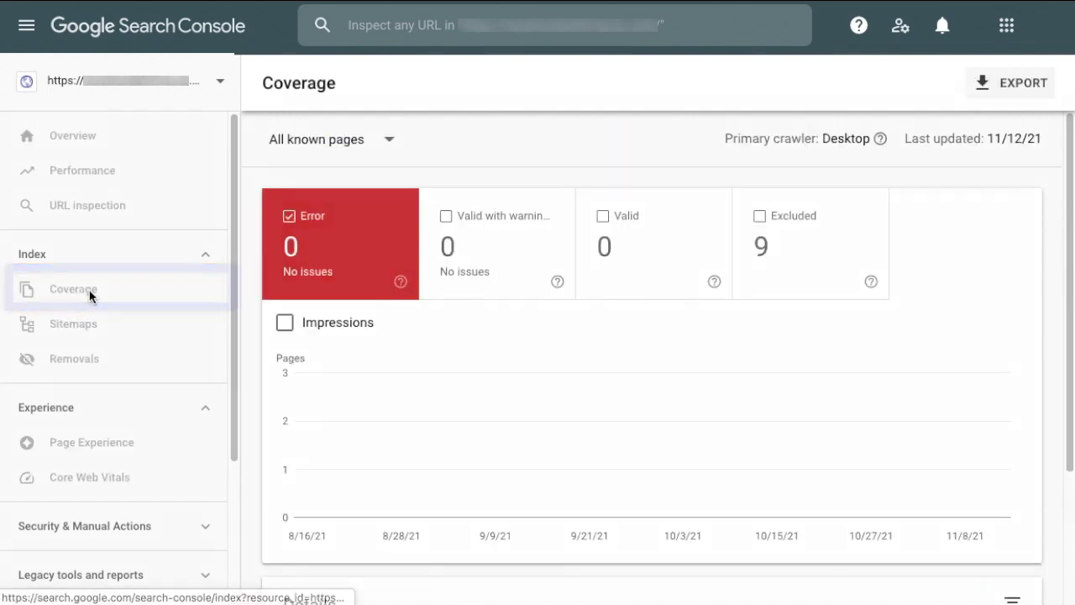
pyautogui.click(824, 254)
pyautogui.scroll(-1, 808, 256)
pyautogui.scroll(-2, 808, 256)
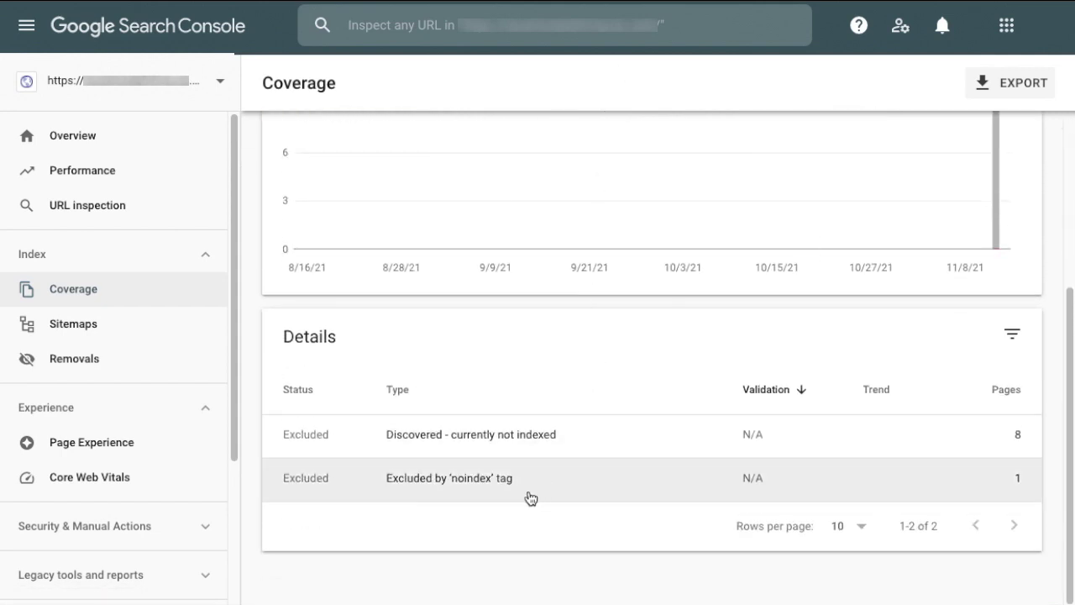
pyautogui.click(469, 486)
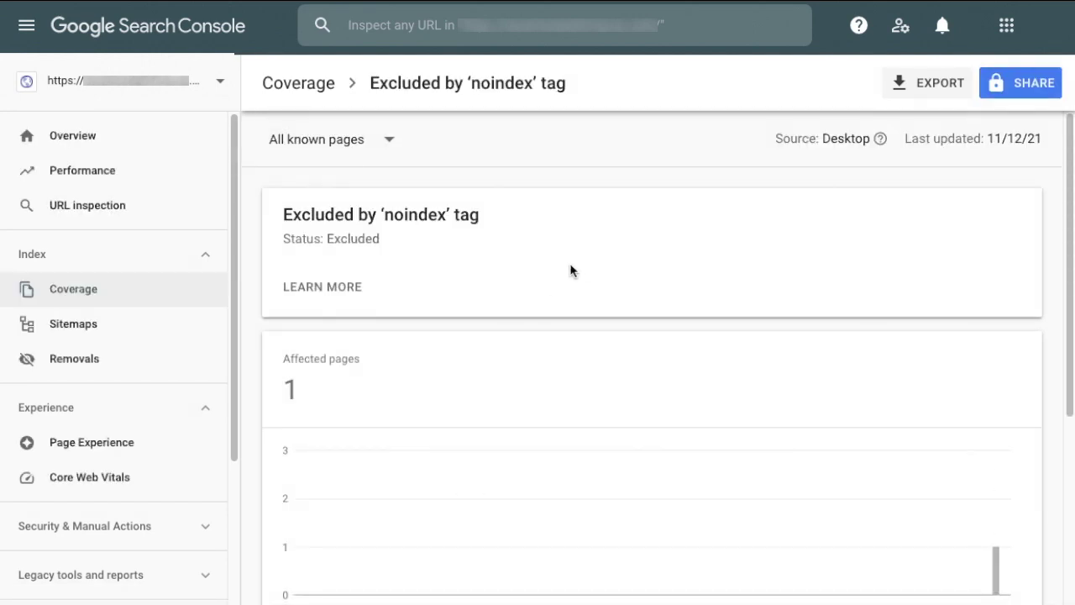
pyautogui.scroll(-3, 571, 271)
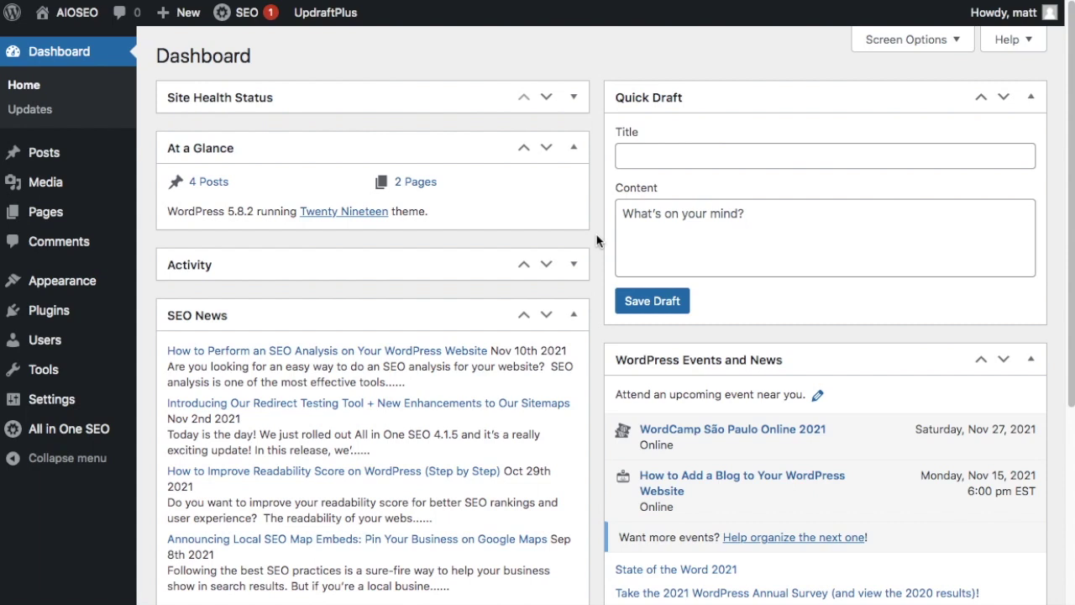
# Open the post 'Configuring the Schema Settings in All in One SEO' from the Posts list for editing
pyautogui.click(50, 156)
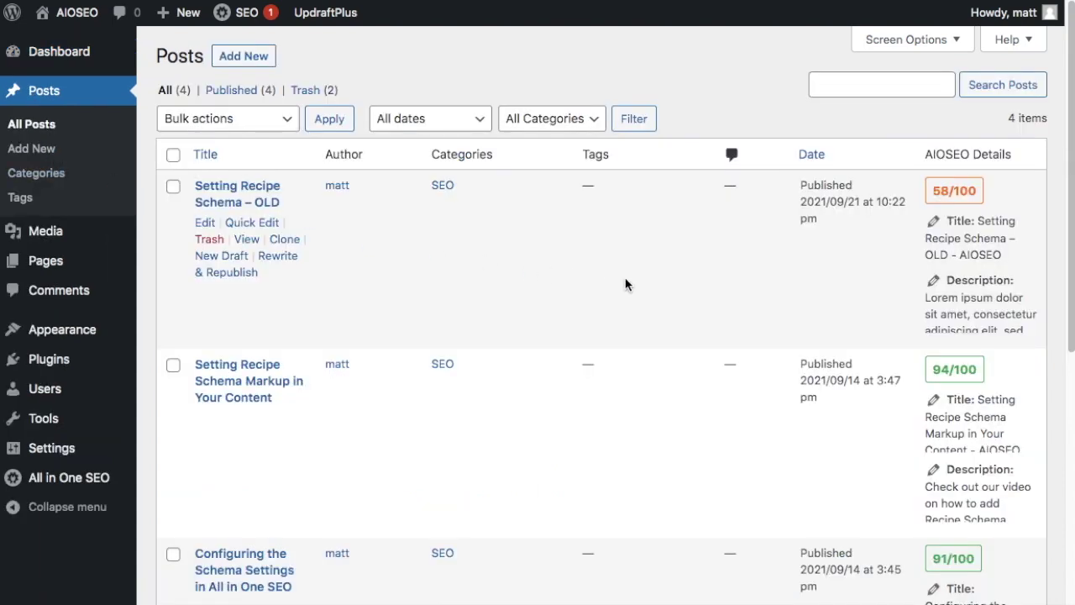
pyautogui.scroll(-3, 534, 266)
pyautogui.scroll(-3, 534, 265)
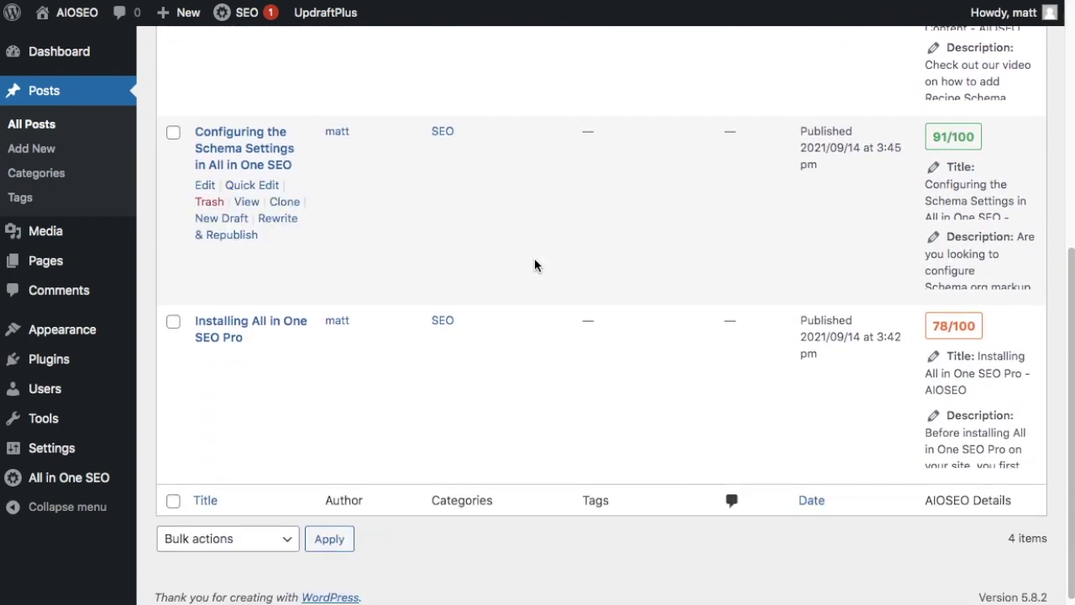
pyautogui.click(254, 150)
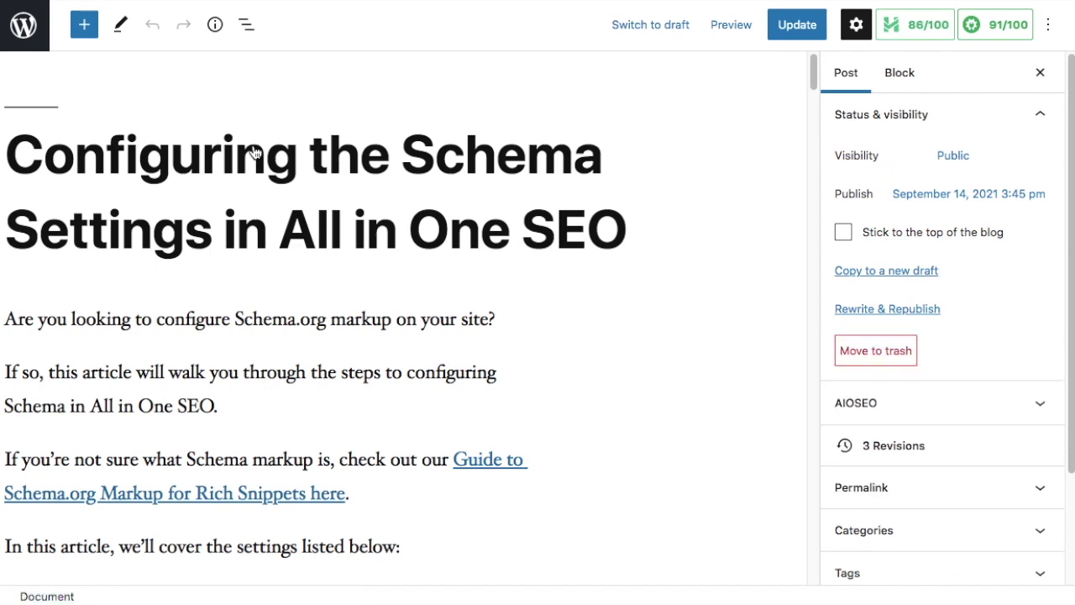
# Find the Recipe link by searching 'recip' and switch off its 'Add nofollow to link' option
pyautogui.hotkey('ctrl', 'f')
pyautogui.write('recip')
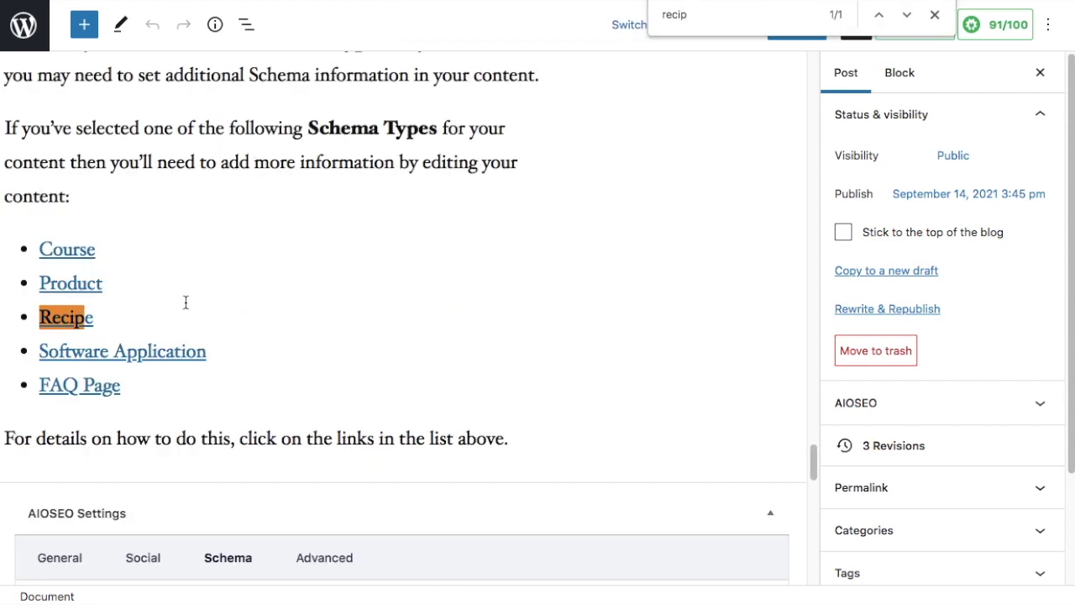
pyautogui.click(74, 318)
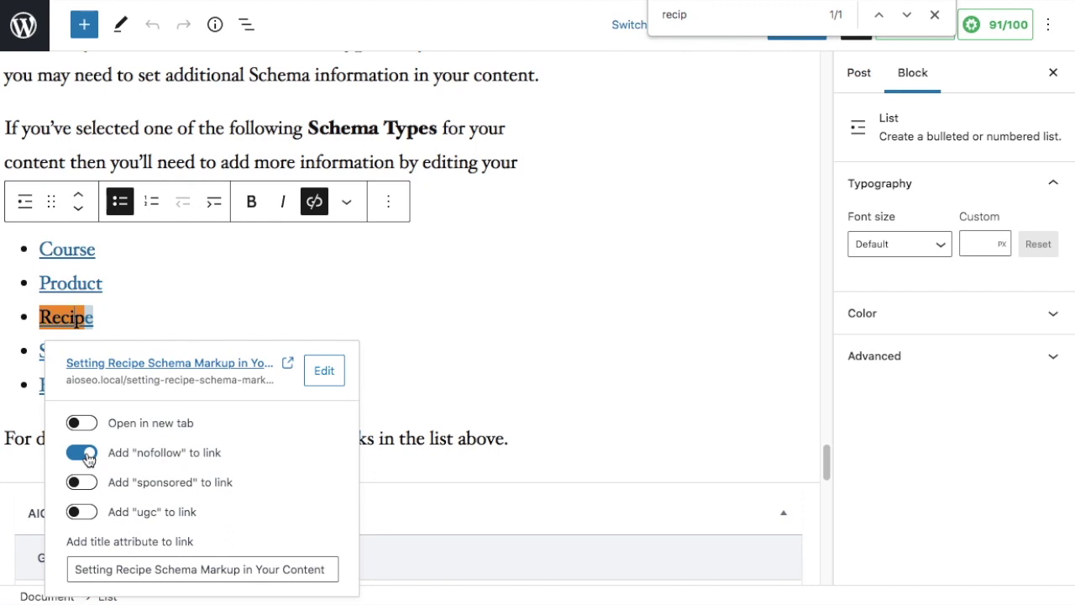
pyautogui.click(83, 453)
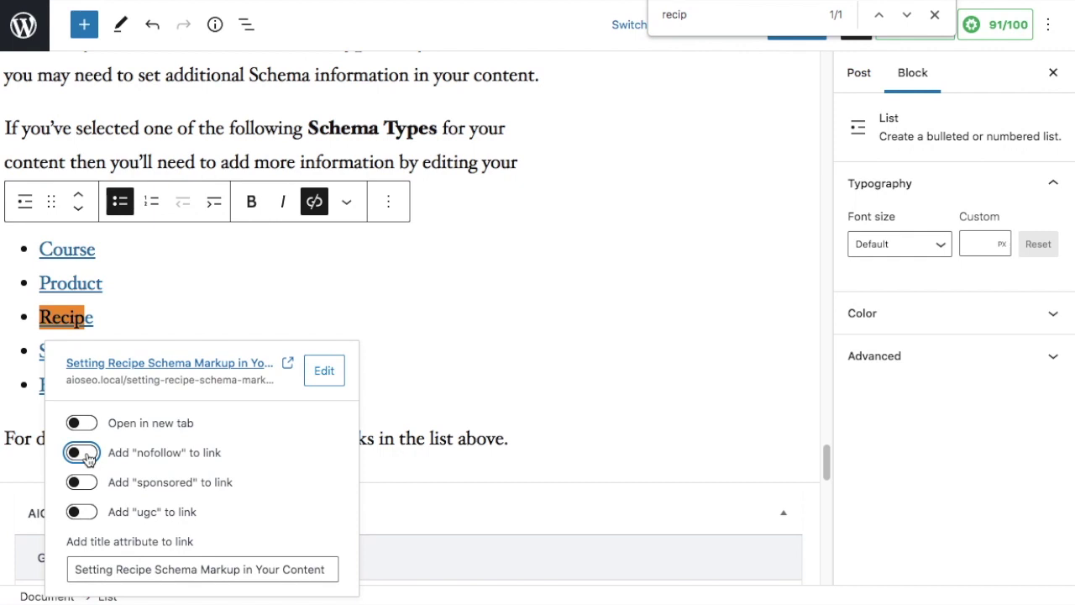
pyautogui.click(83, 453)
pyautogui.click(84, 453)
# Close the link settings and page search, then update the post
pyautogui.click(639, 218)
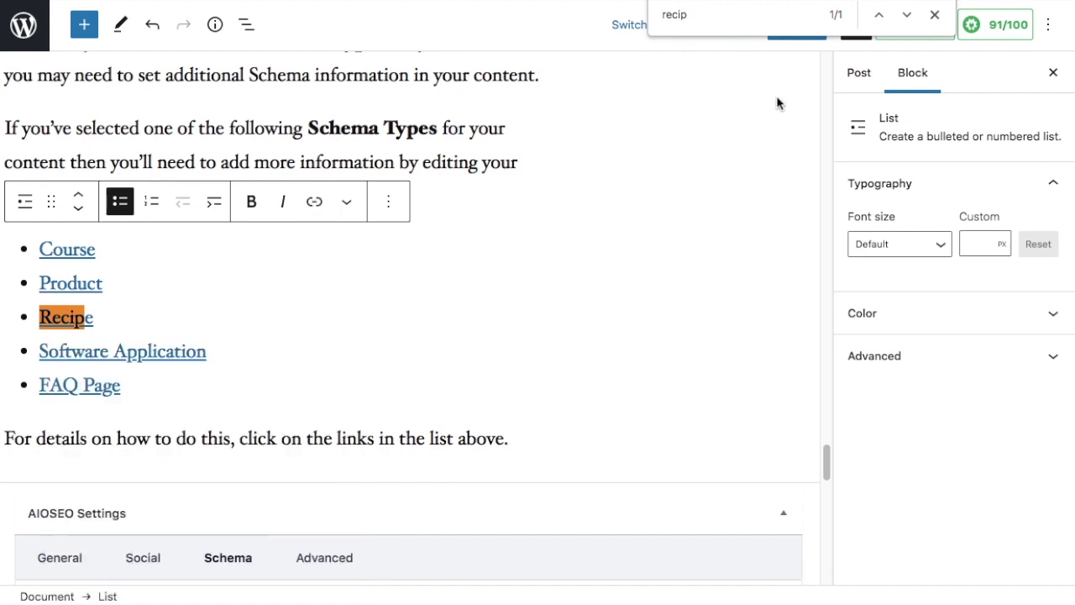
pyautogui.click(935, 15)
pyautogui.click(822, 32)
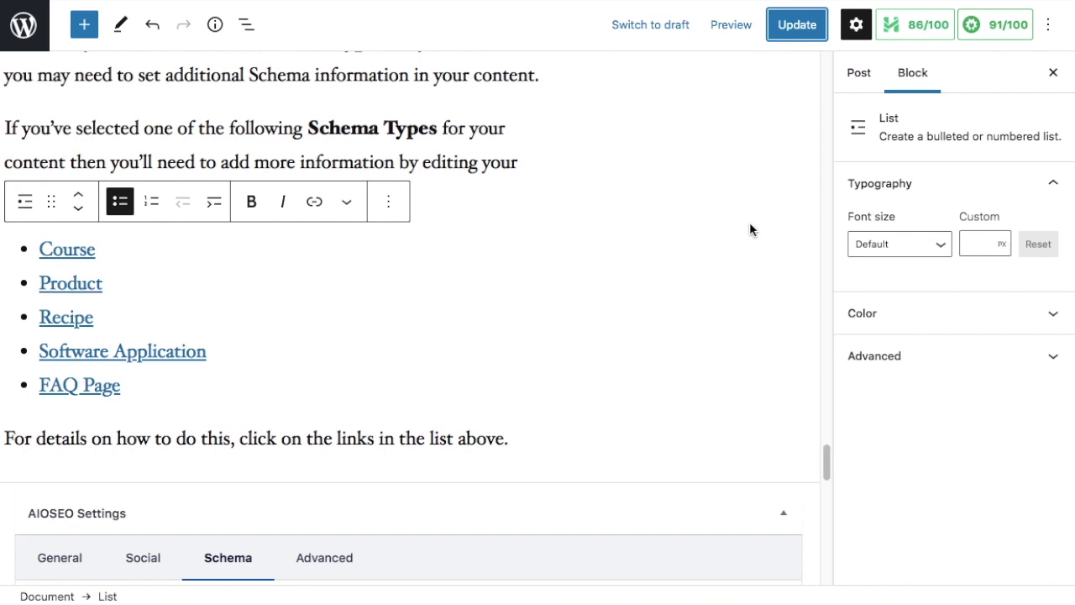
# Inspect the Course list item and the Recipe link's settings without changing them
pyautogui.click(95, 250)
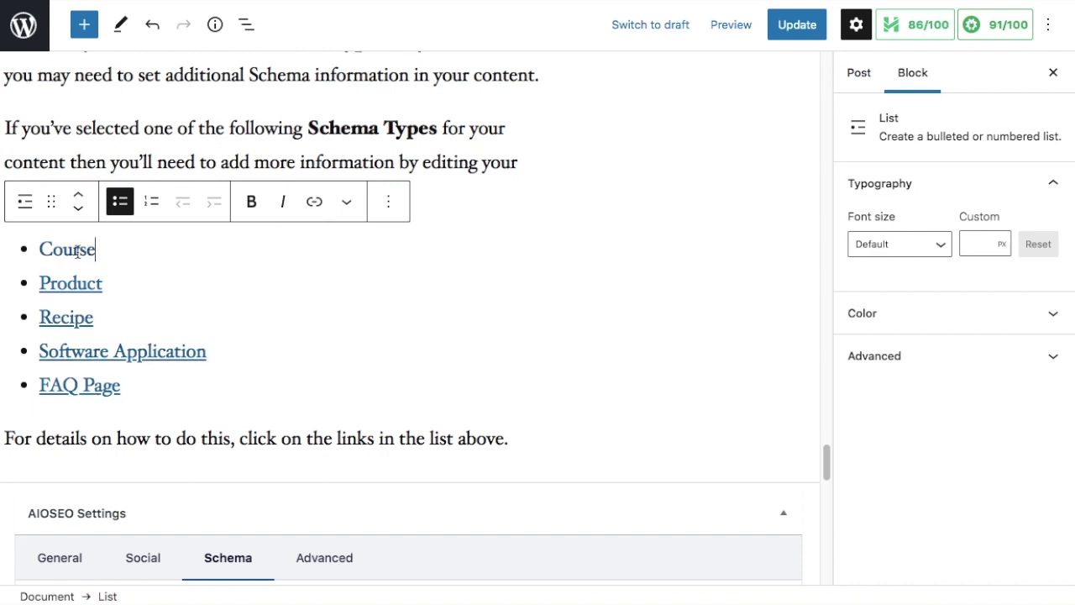
pyautogui.click(69, 322)
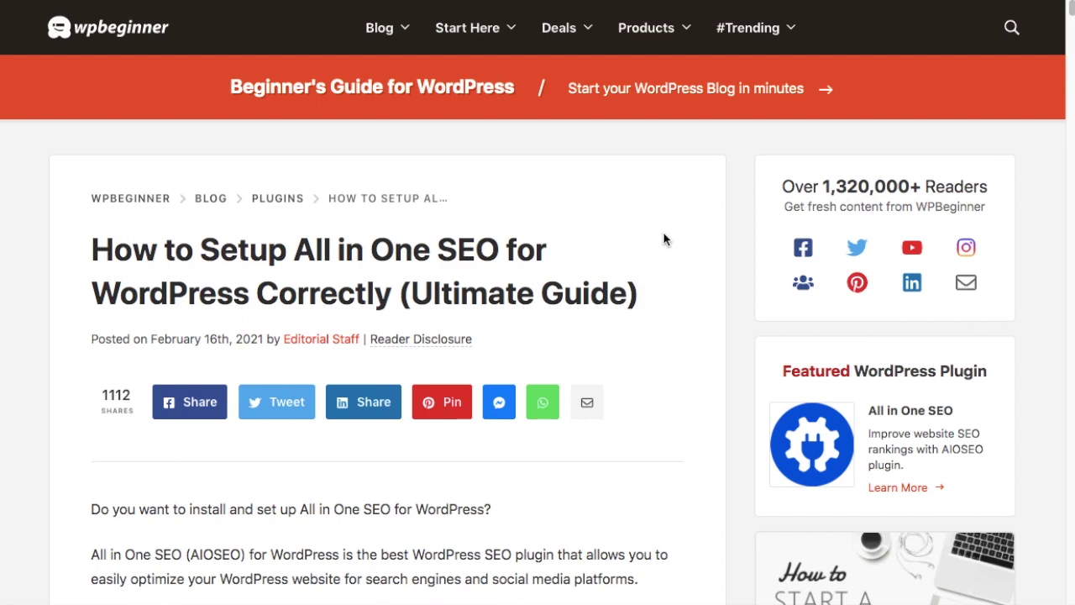
pyautogui.scroll(-6, 663, 240)
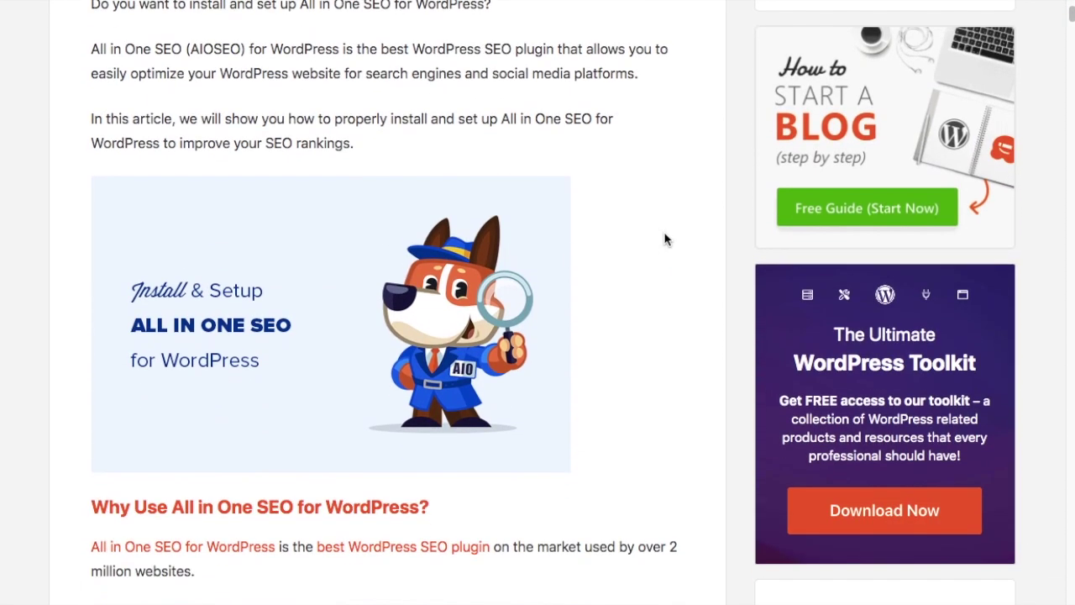
pyautogui.scroll(-3, 664, 239)
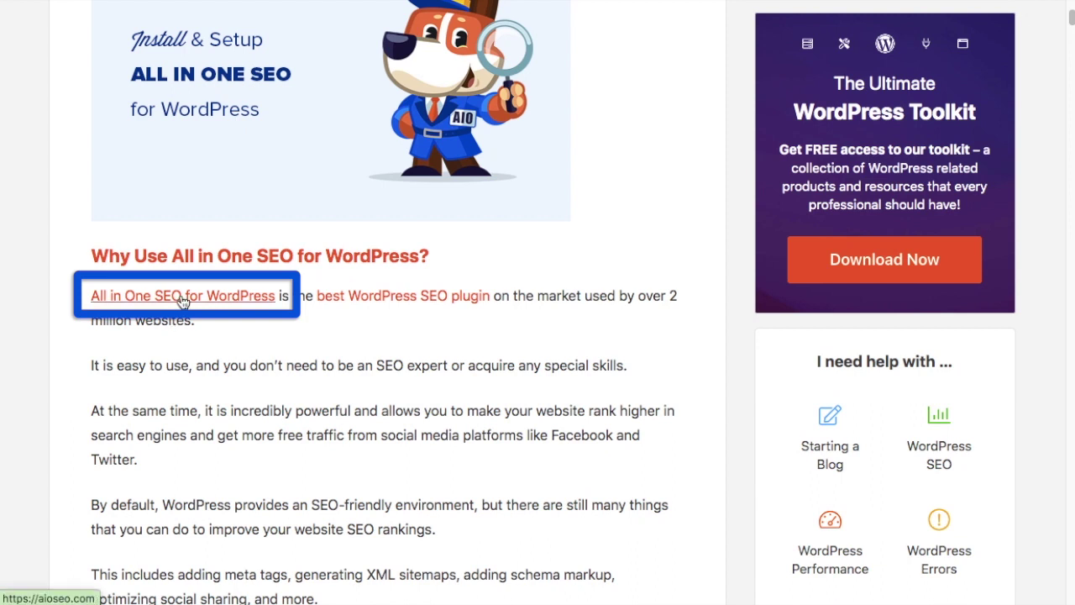